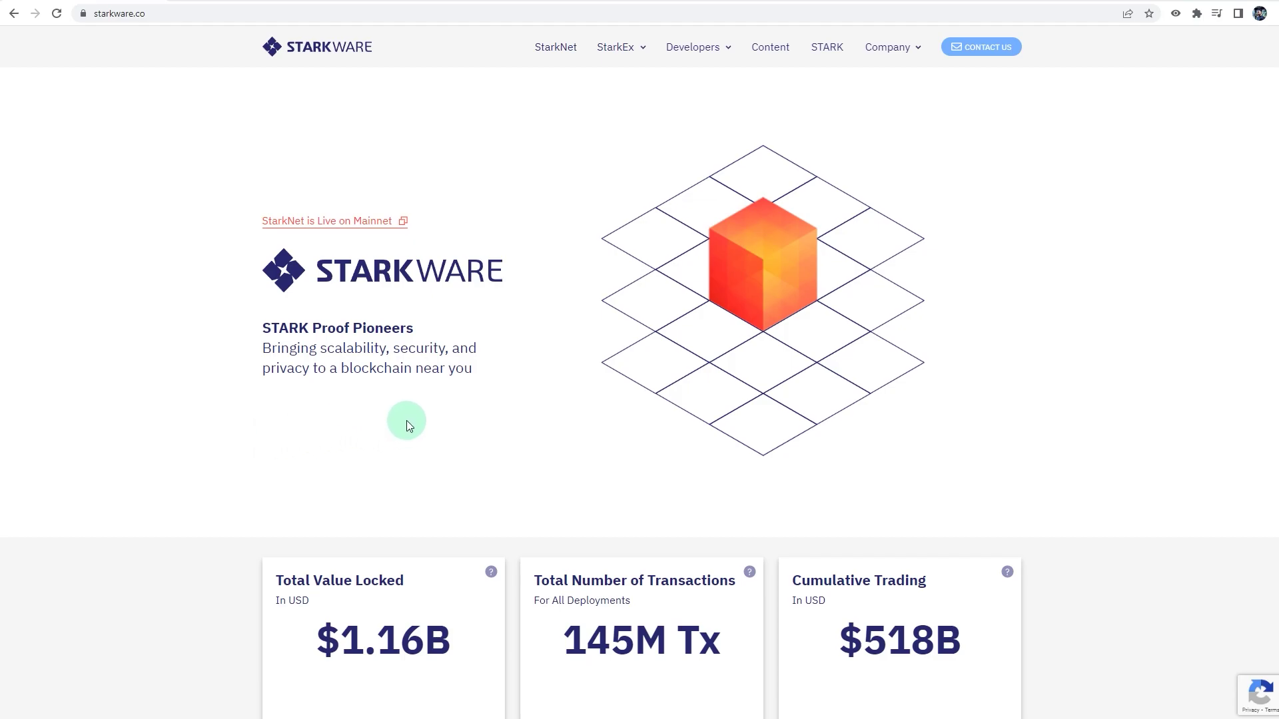
Scroll down and back up through the StarkWare home page.
scroll(400, 403, down, 1)
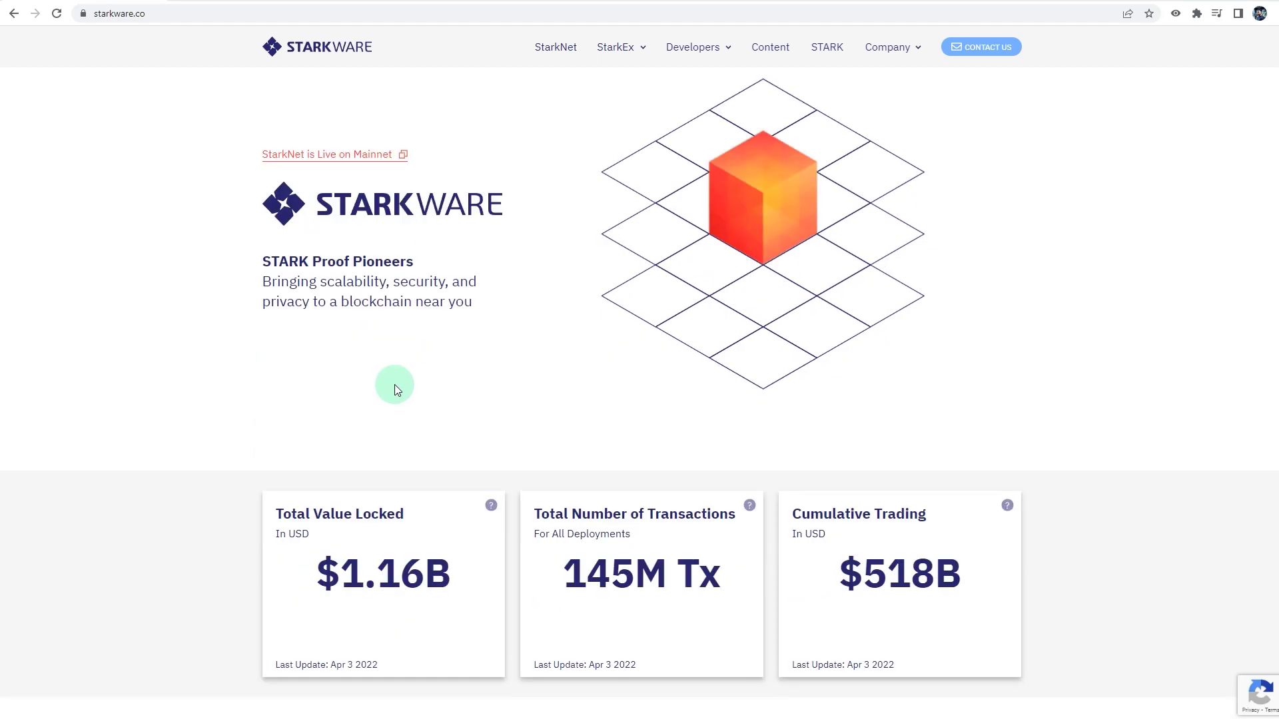
scroll(395, 386, up, 1)
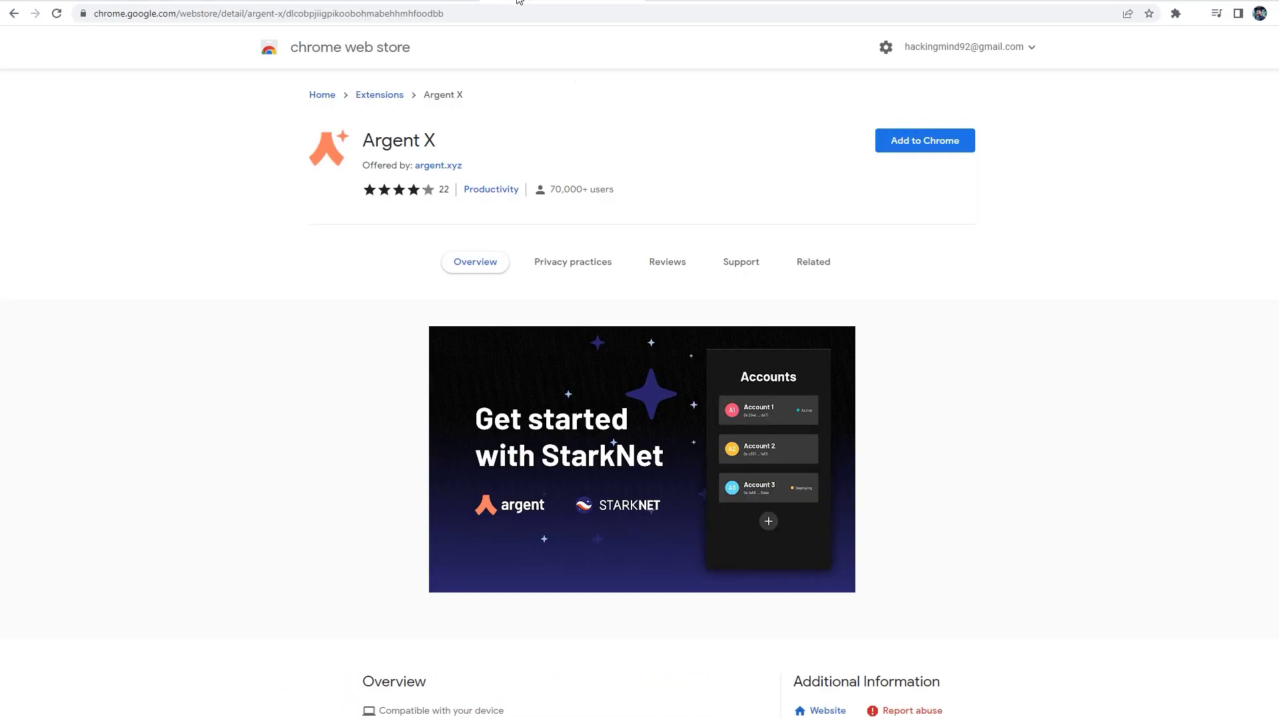
Install the Argent X extension from its Chrome Web Store listing and dismiss the added notice.
click(272, 270)
click(919, 143)
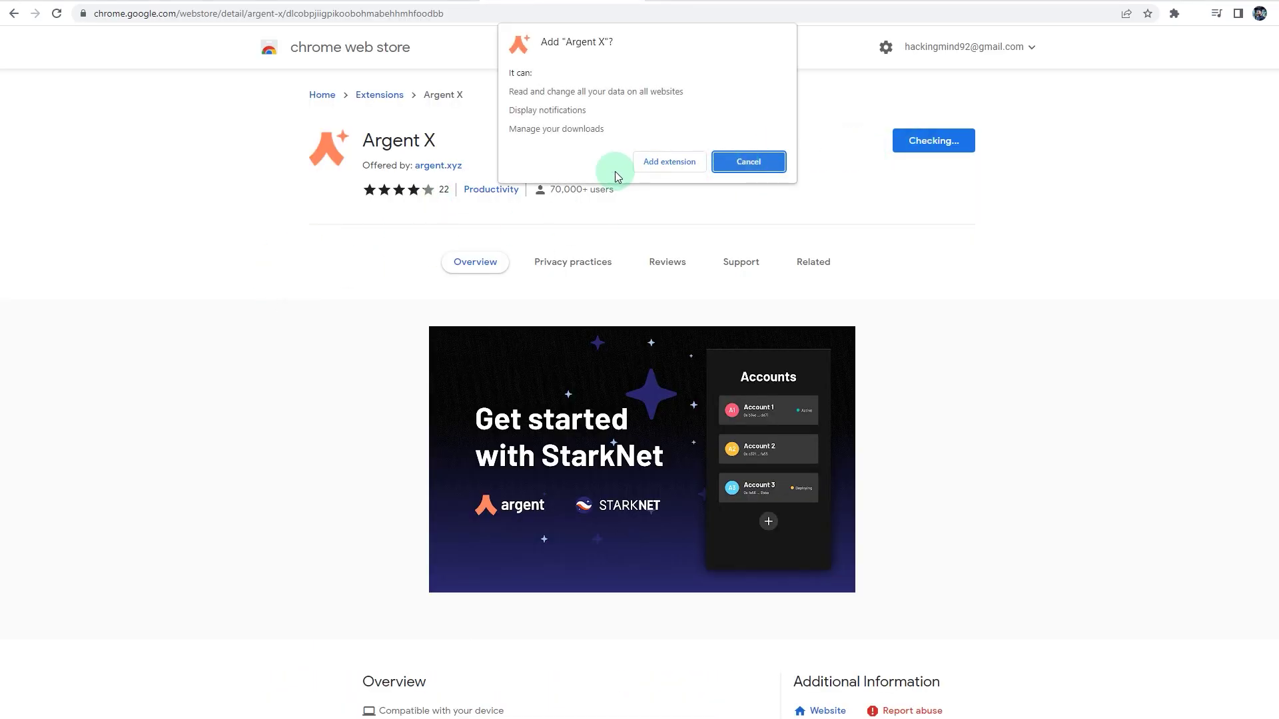
click(667, 164)
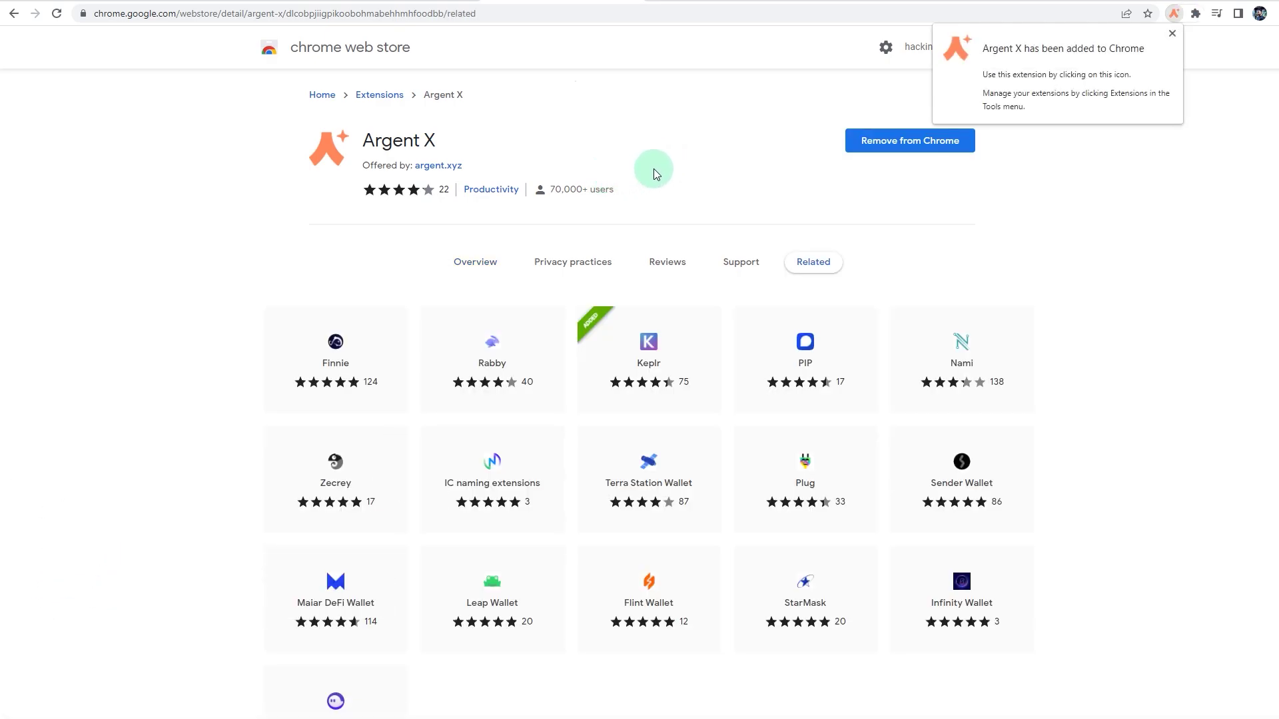
click(1112, 180)
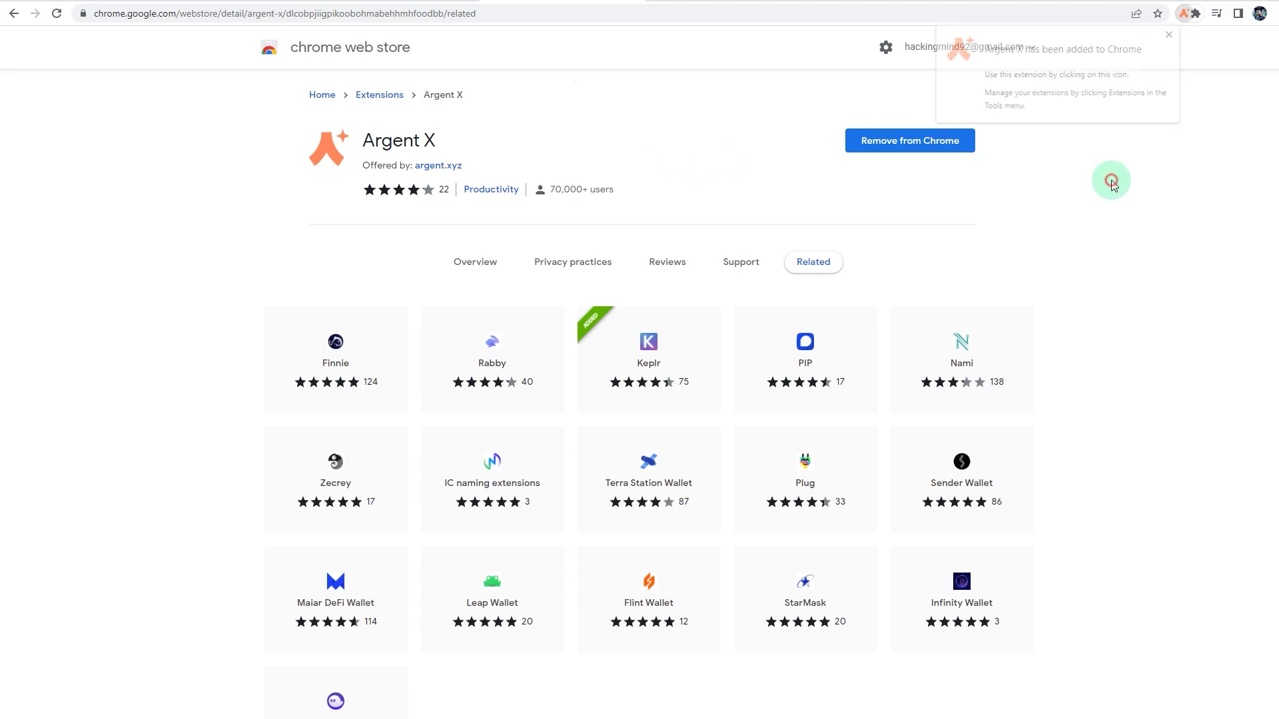
Open Argent X, accept the alpha disclaimer and start creating a new wallet.
click(1174, 15)
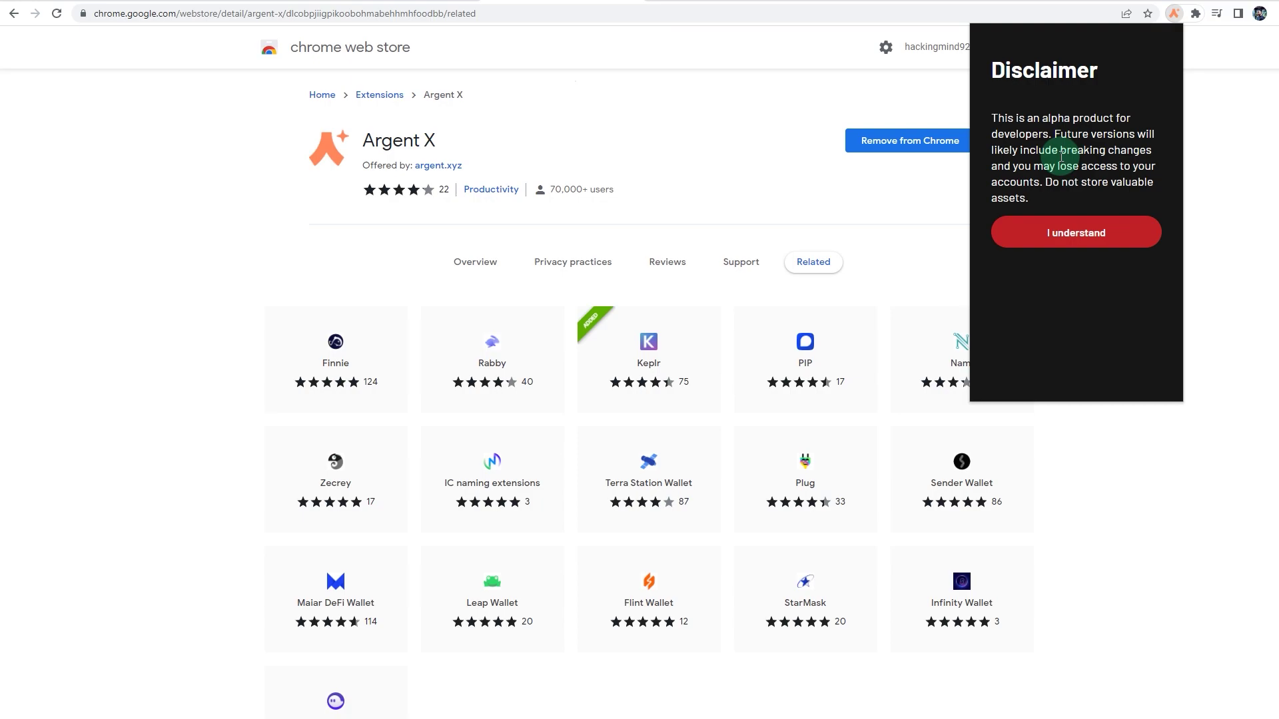
click(1076, 240)
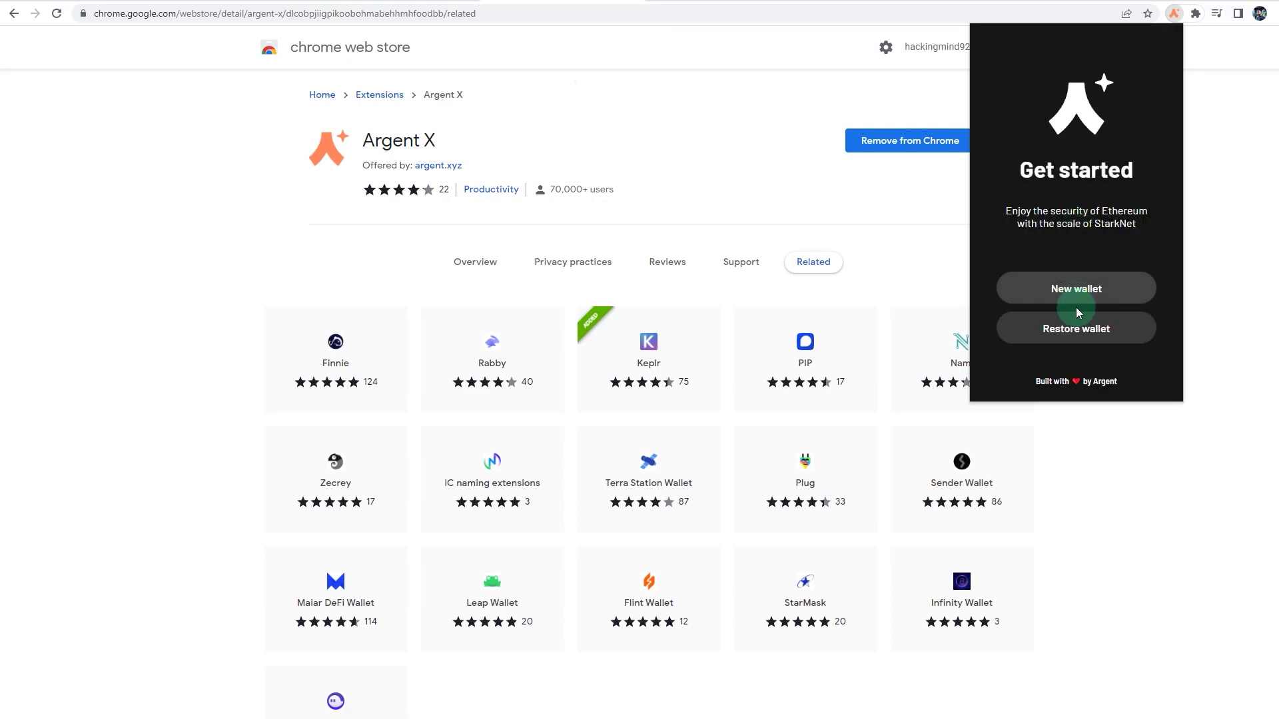
click(1072, 333)
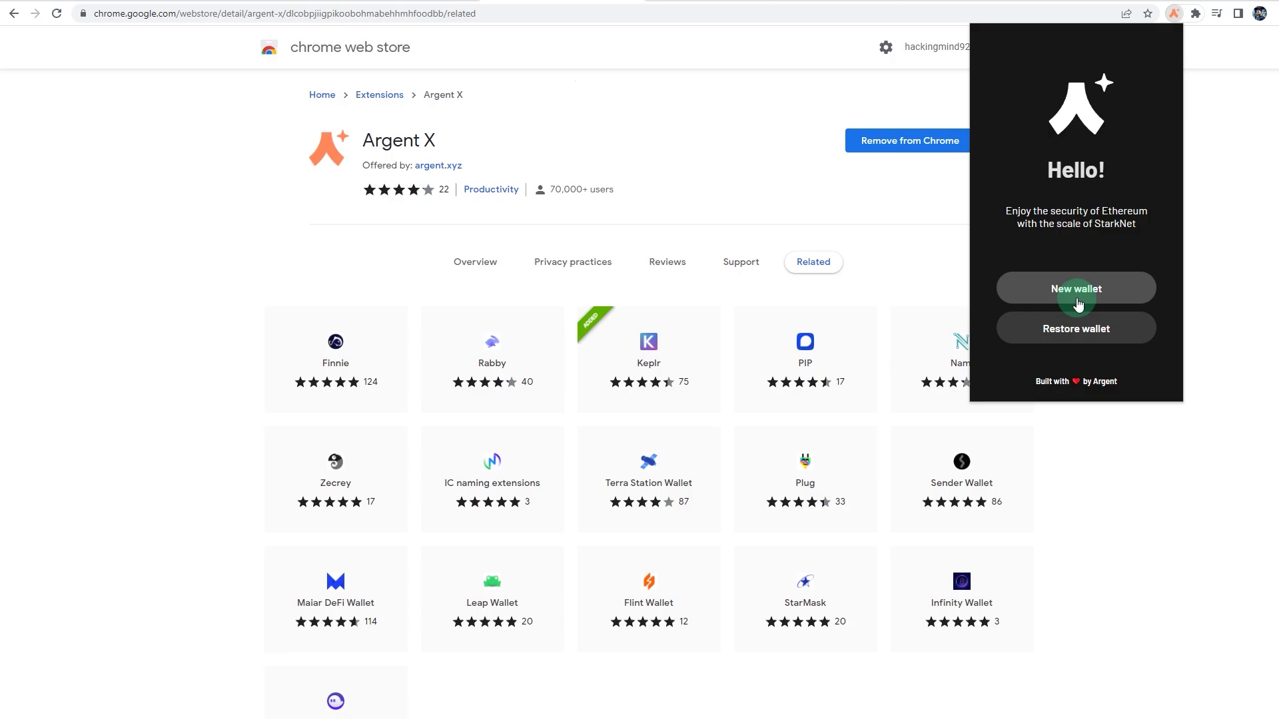
click(1075, 304)
Set the wallet password, create the wallet and download the argent-x-backup.json backup.
click(1038, 210)
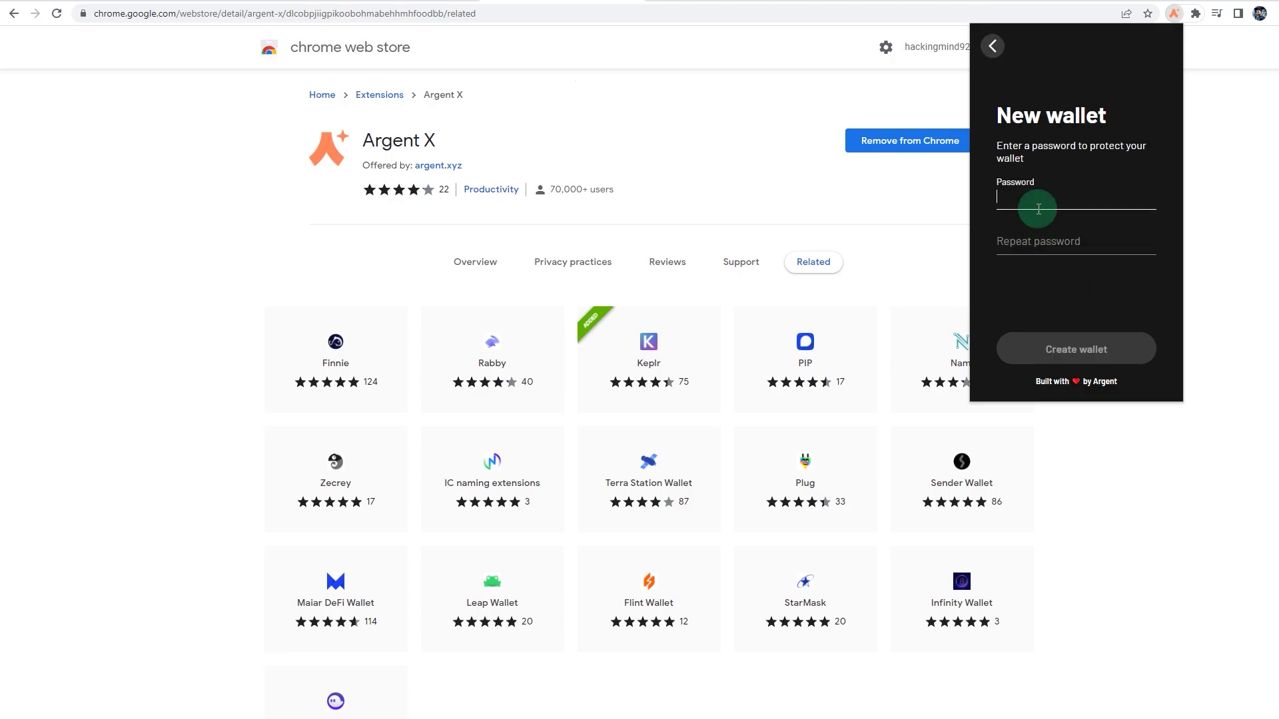
key(ctrl+v)
key(Tab)
key(ctrl+v)
click(1059, 349)
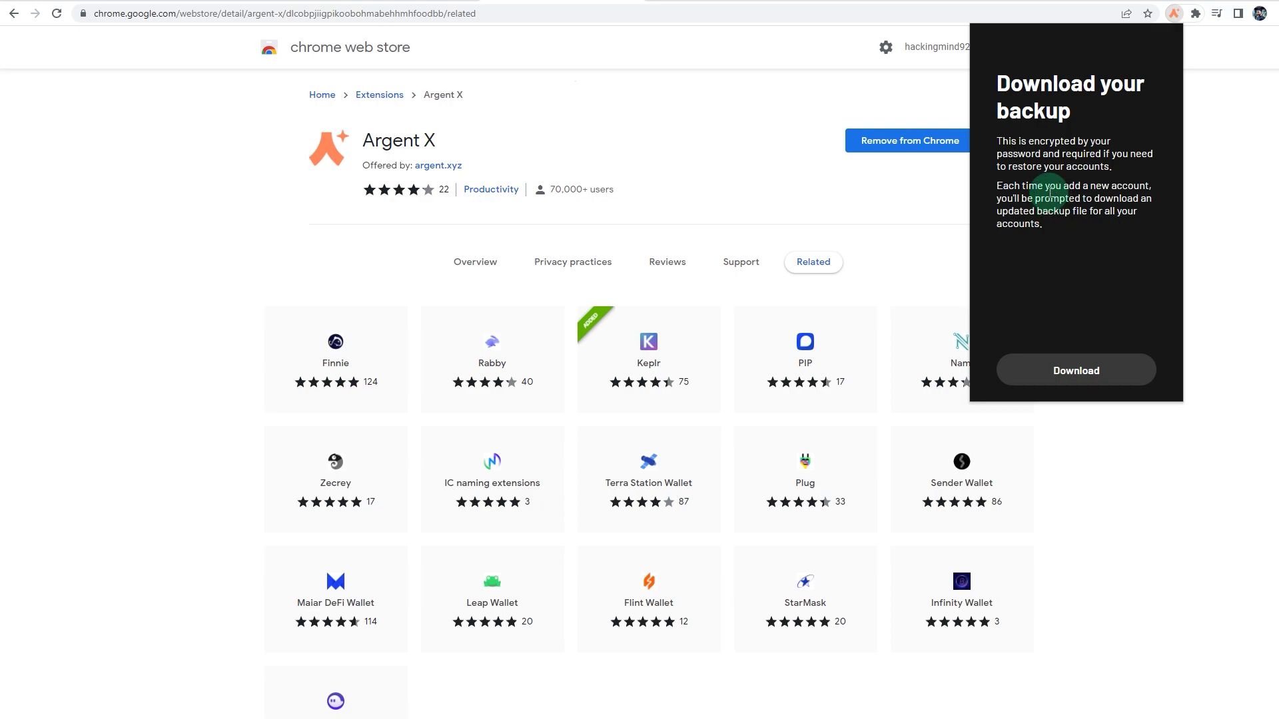
click(1088, 380)
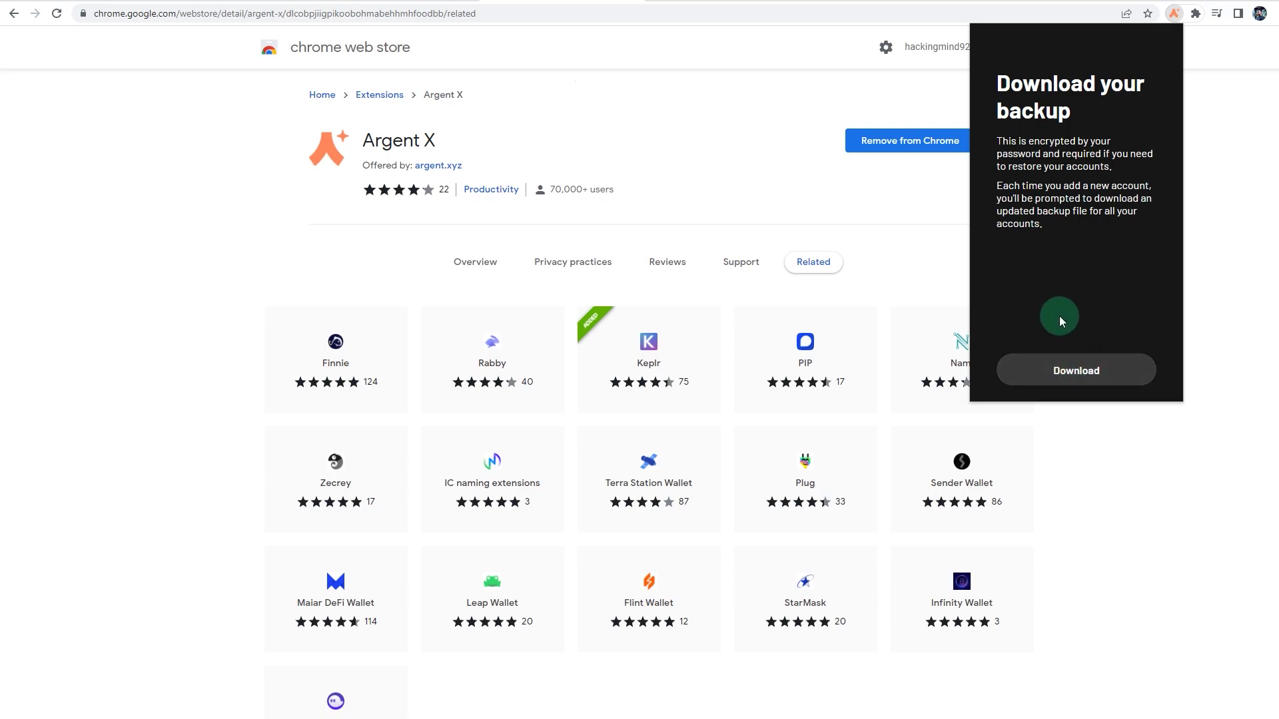
click(1084, 370)
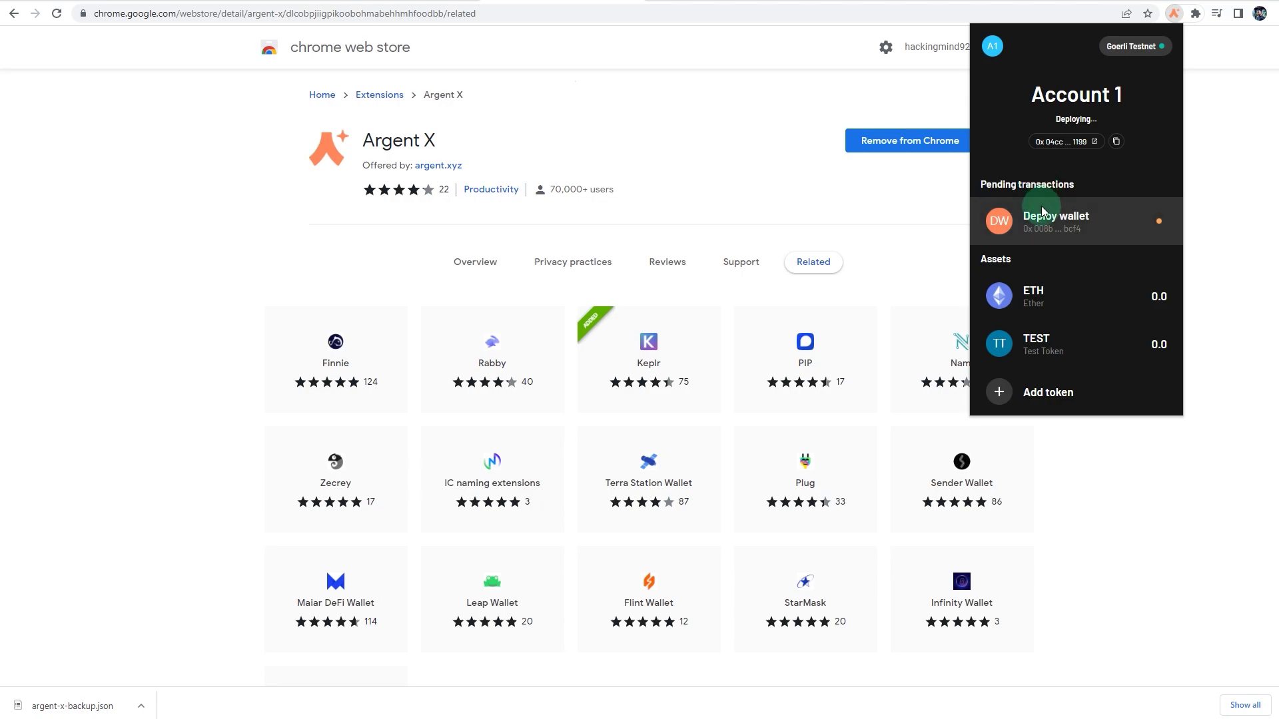
View the pending Deploy wallet transaction on Voyager and recheck it in Argent X on Goerli Testnet.
click(1064, 227)
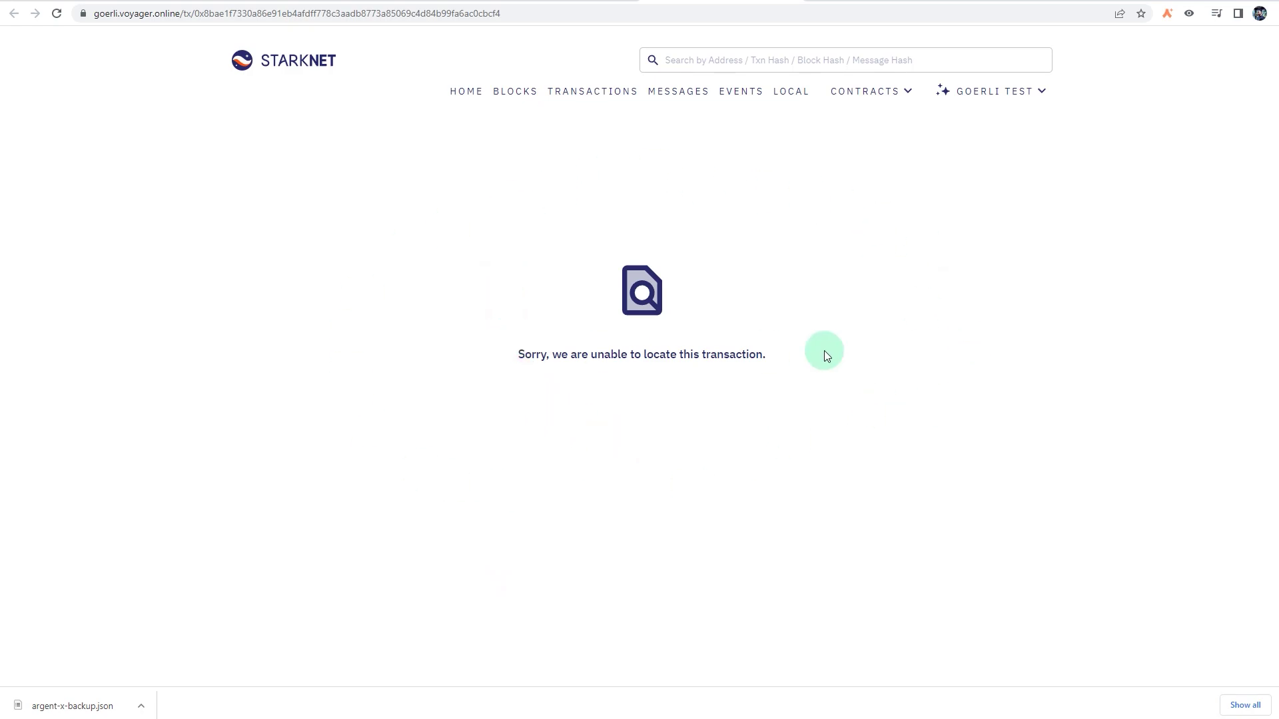
click(1167, 14)
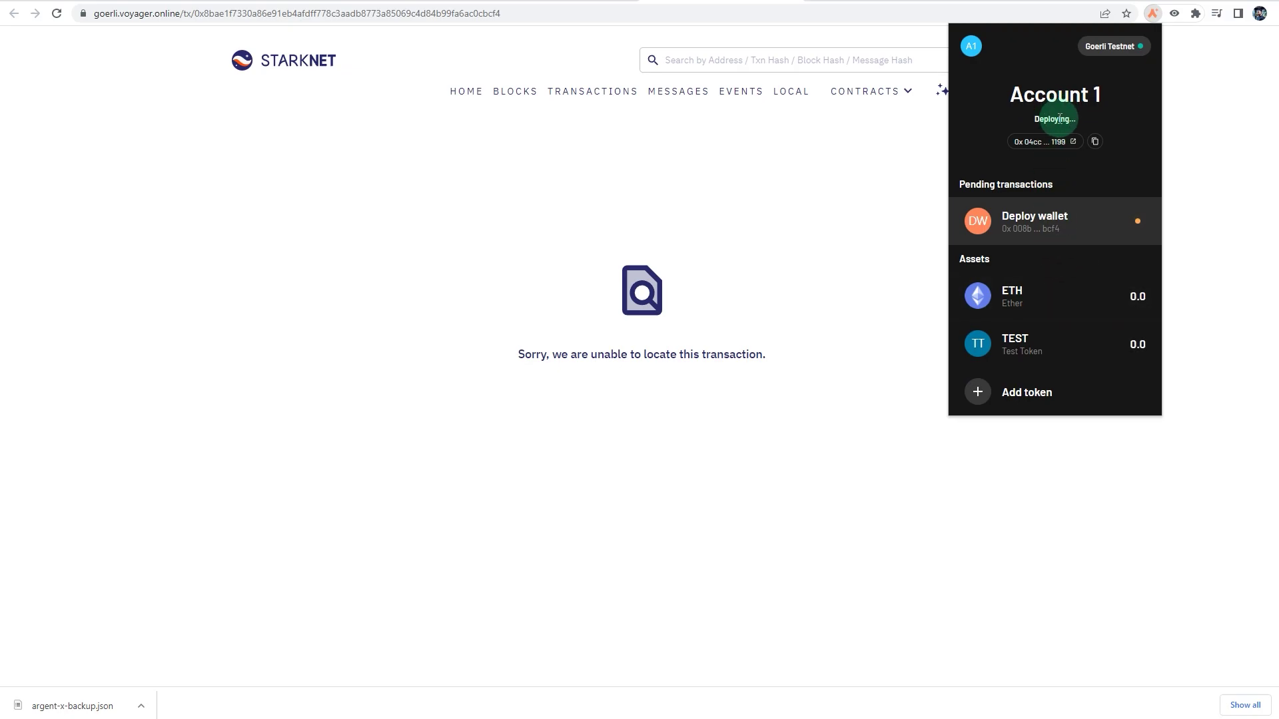
click(1108, 47)
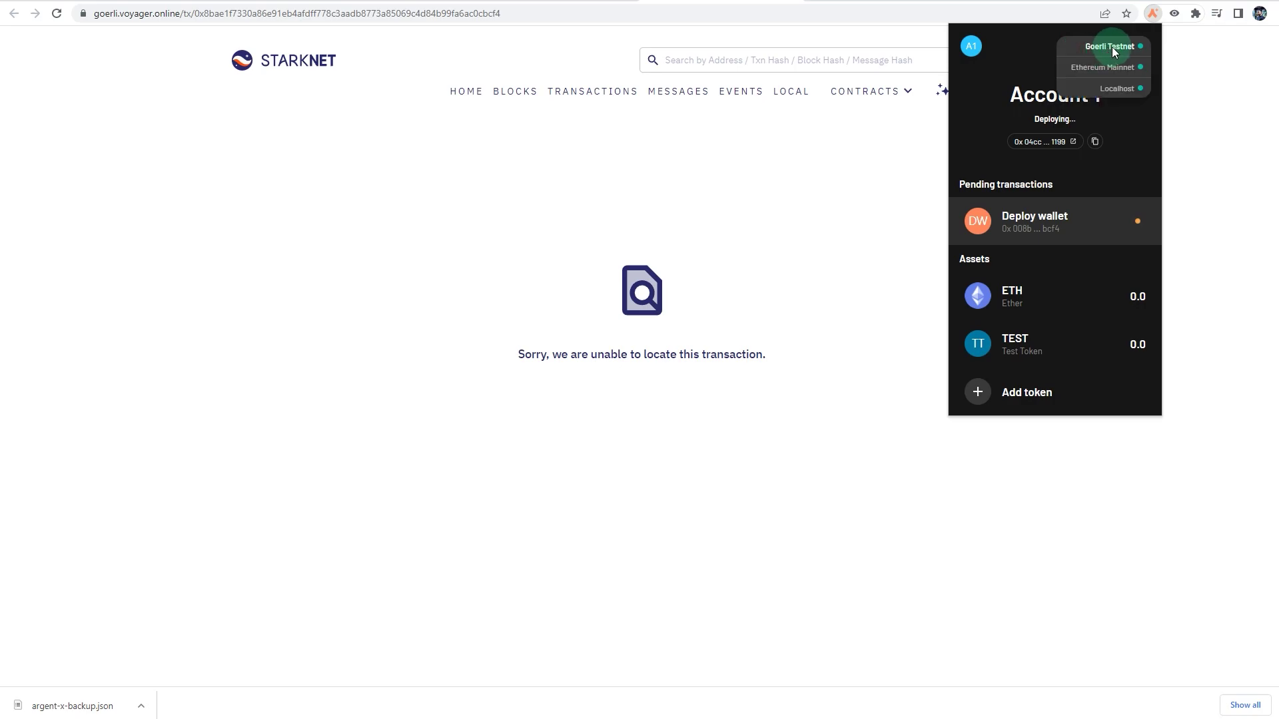
click(1098, 66)
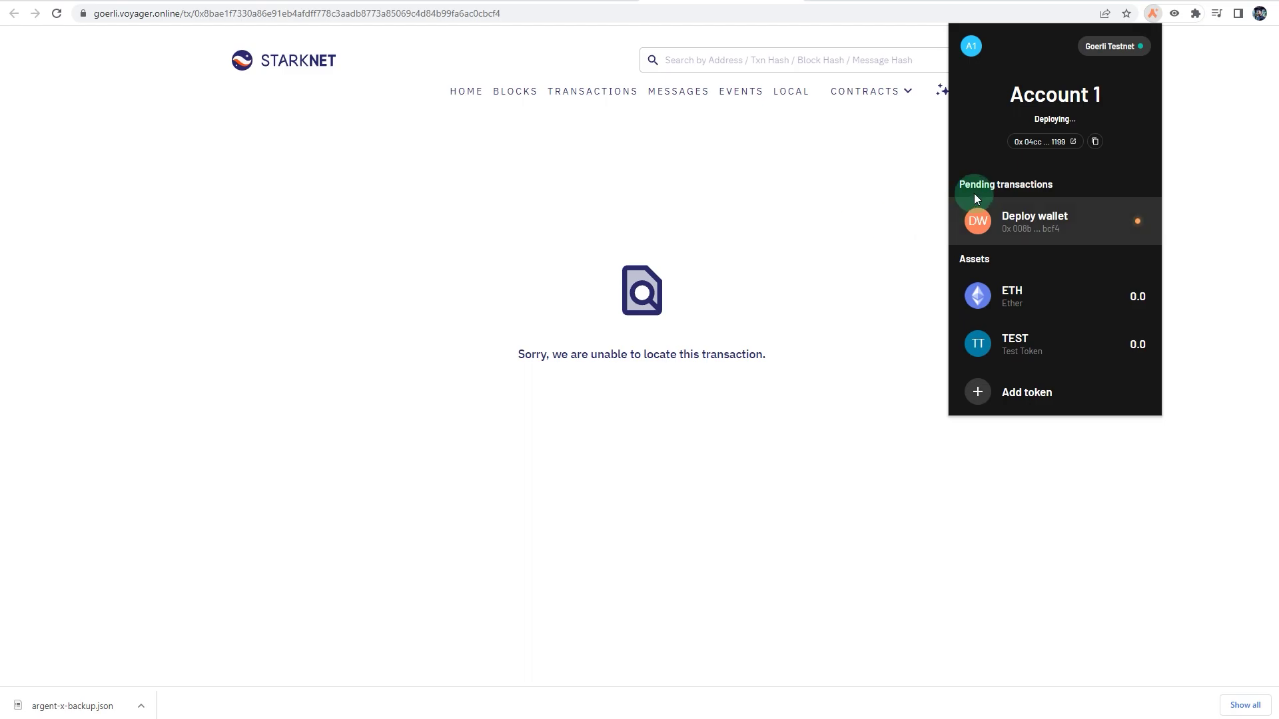
click(1041, 228)
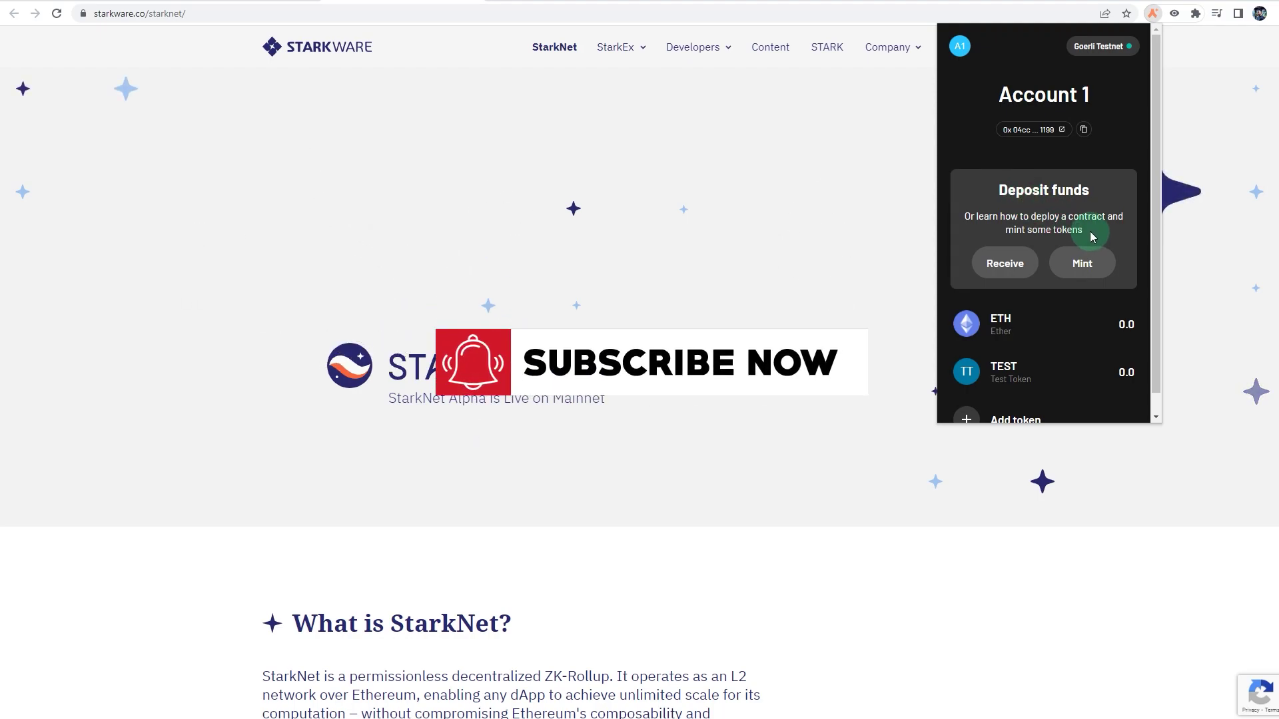
Mint 1000 TEST tokens to Account 1, keeping Goerli Testnet as the network.
scroll(1073, 240, down, 1)
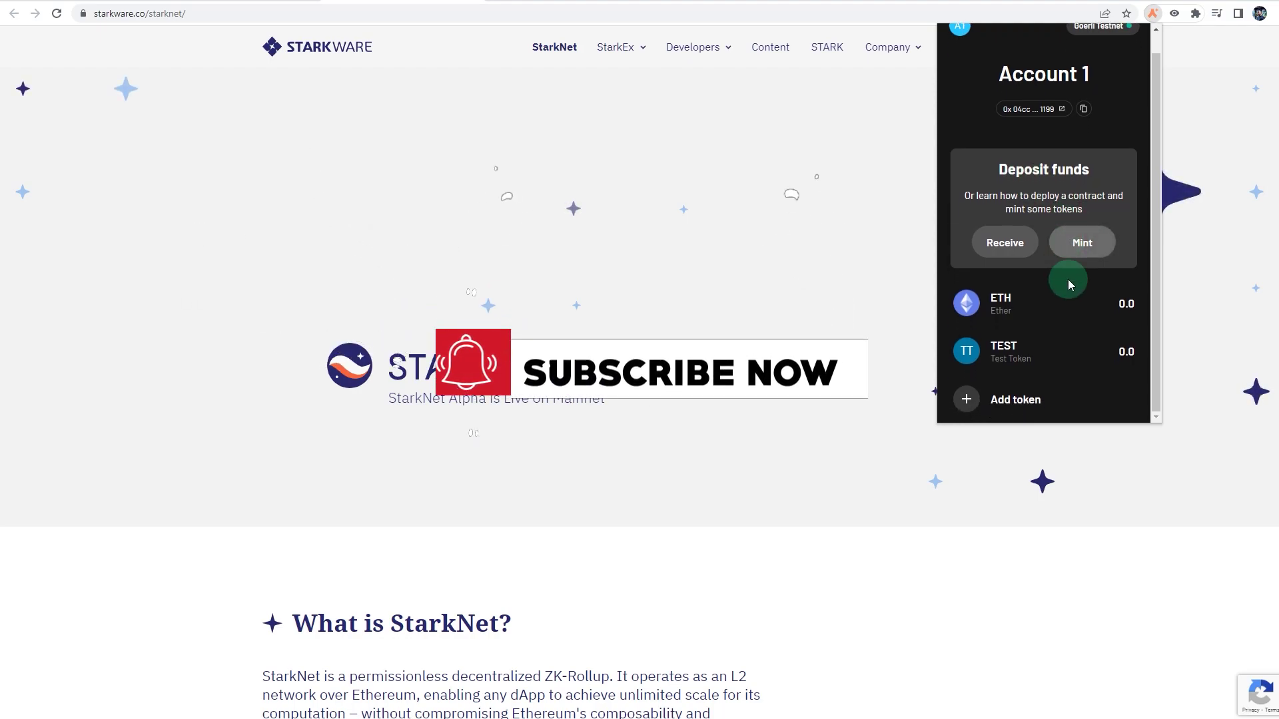
scroll(1051, 286, down, 1)
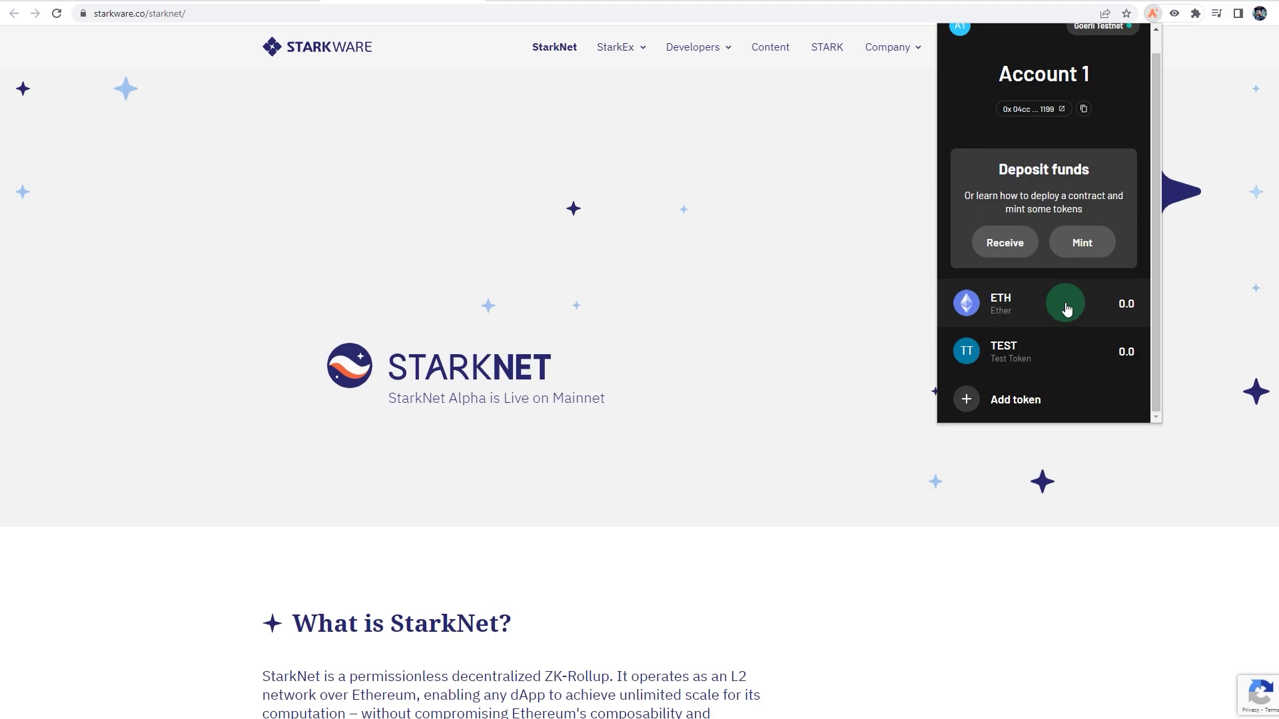
click(1078, 246)
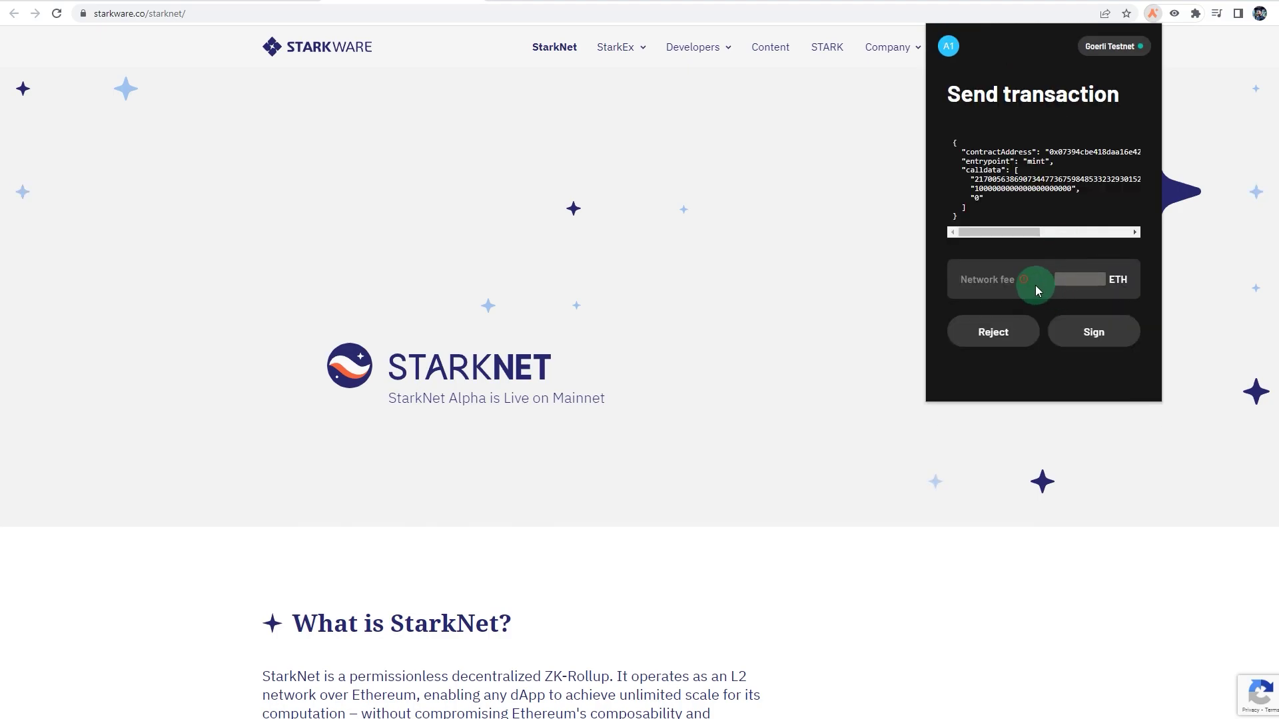
click(1085, 336)
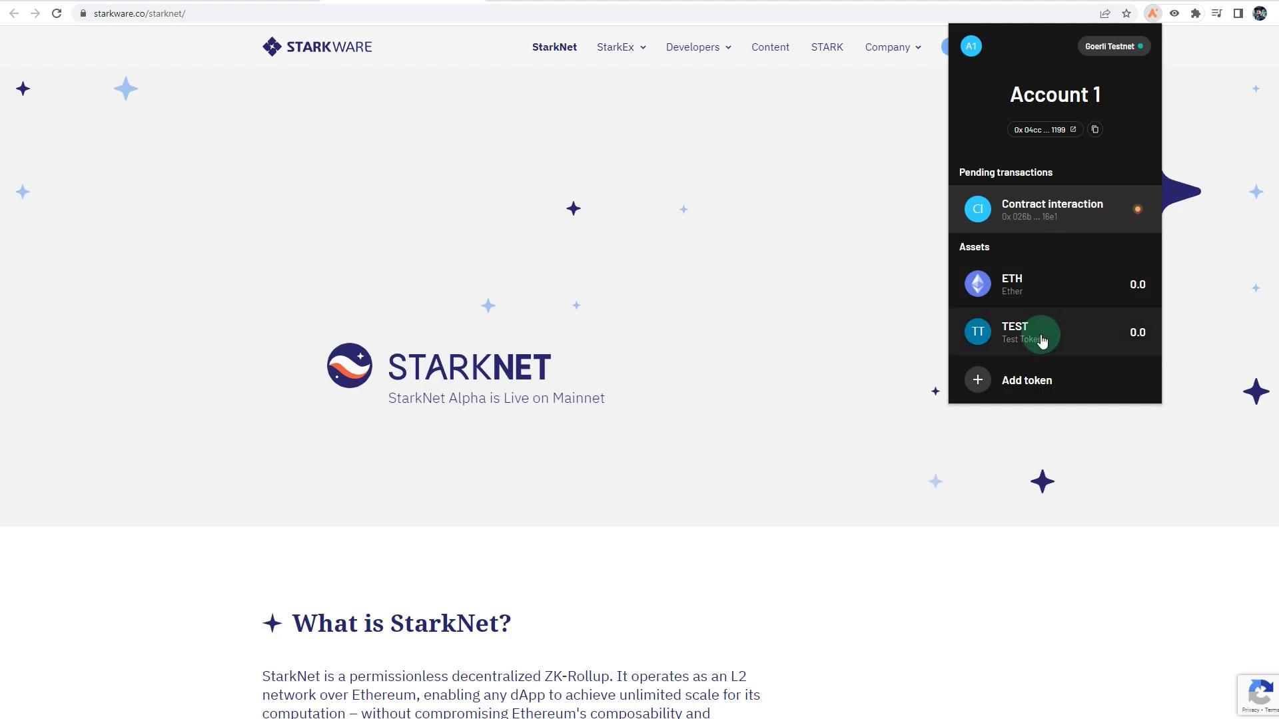
click(1113, 48)
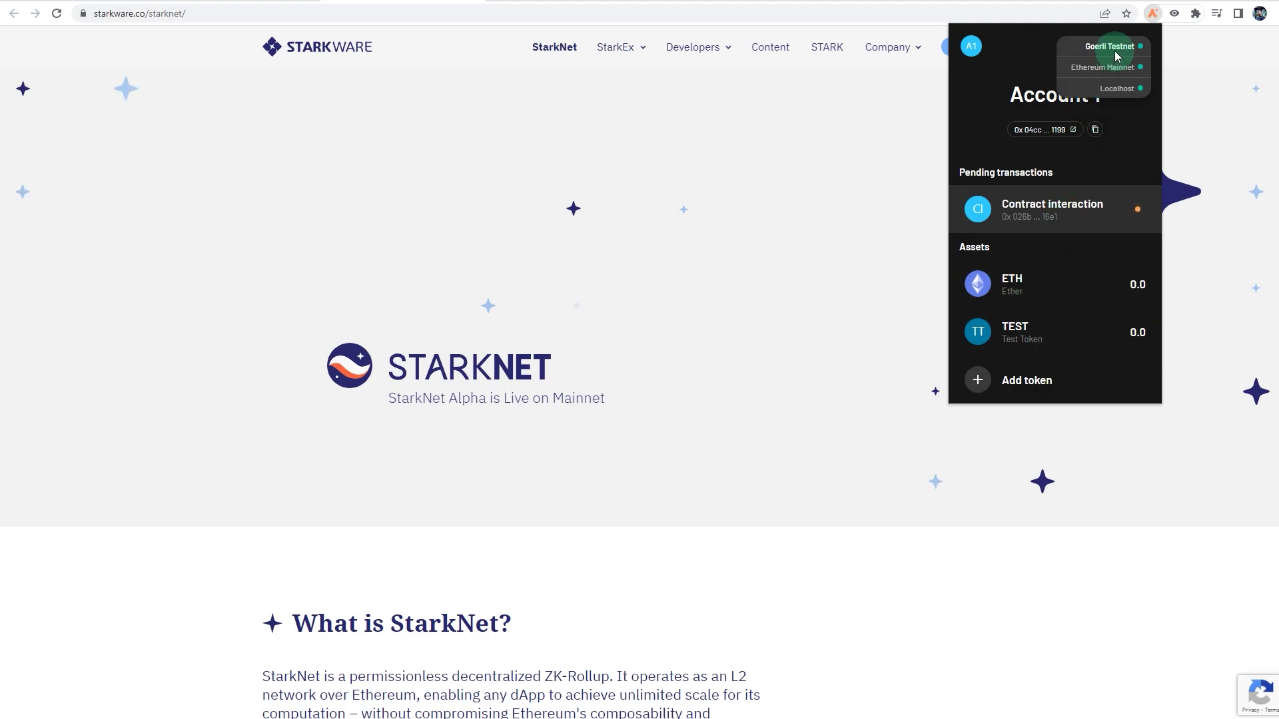
click(1114, 49)
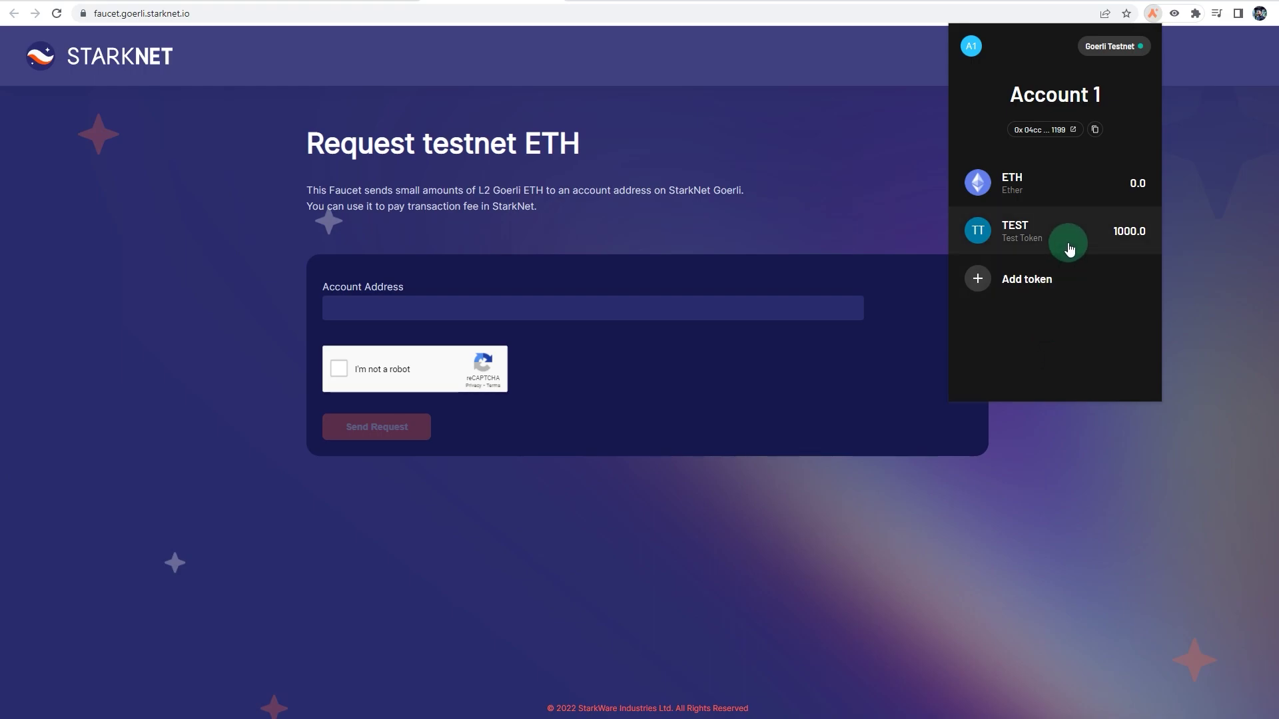
Copy Account 1's address from Argent X into the faucet's Account Address field.
click(1056, 141)
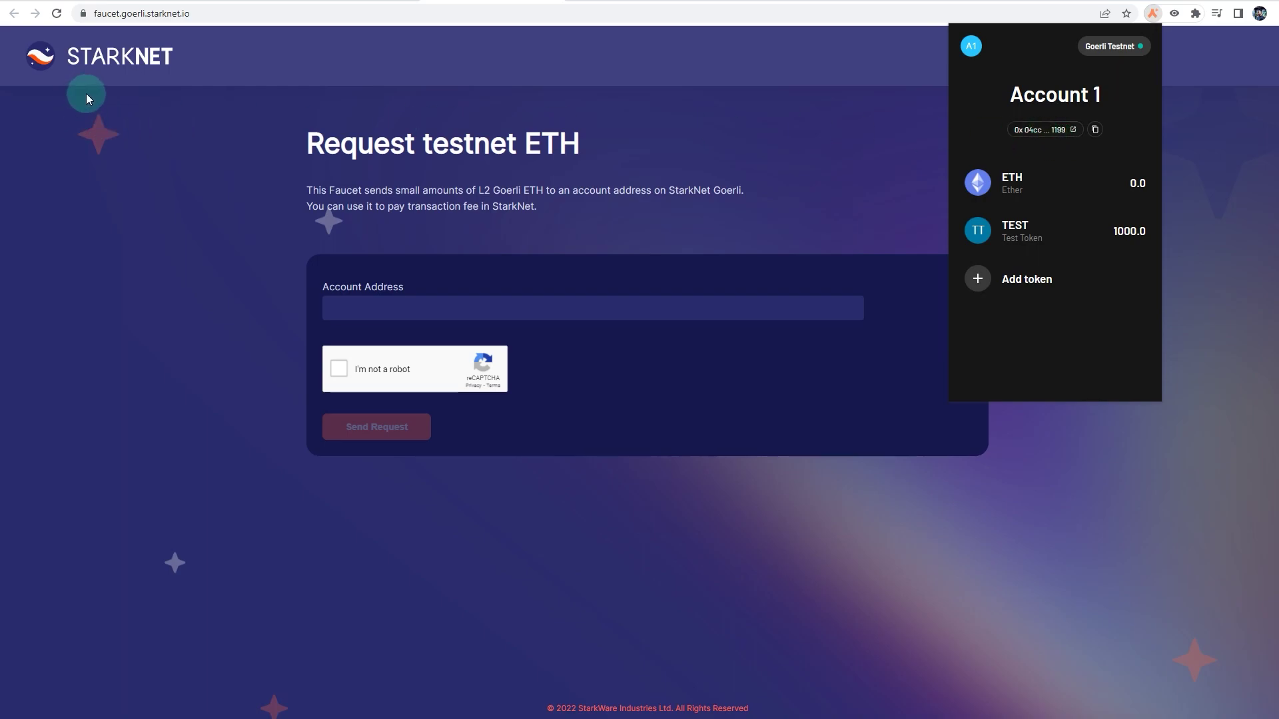
click(1094, 131)
click(386, 308)
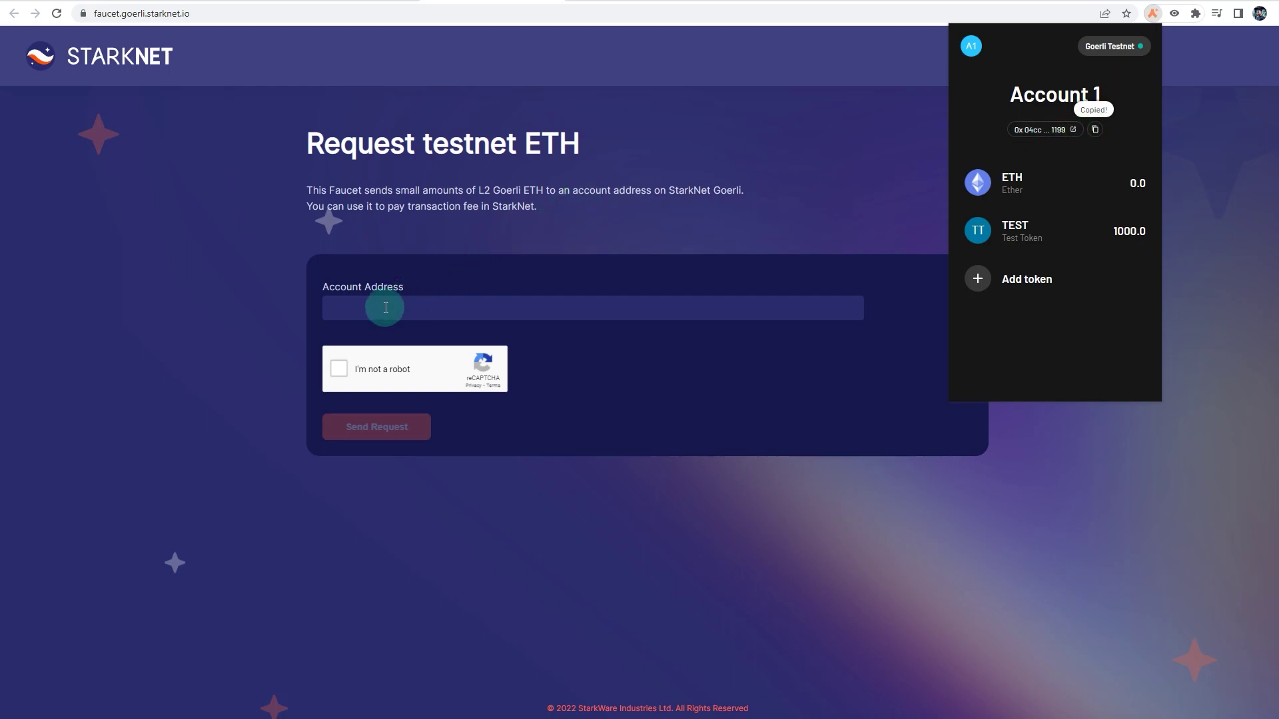
key(ctrl+v)
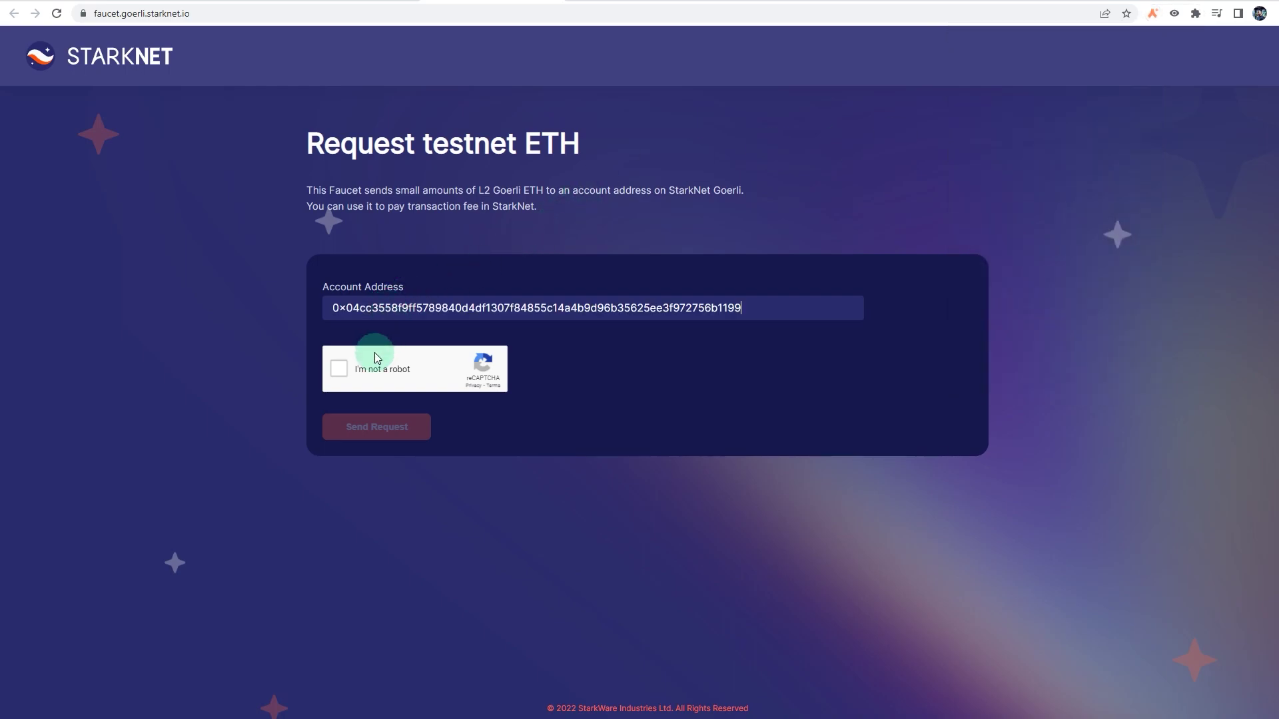
Pass the reCAPTCHA, send the testnet ETH request and close the confirmation.
click(339, 369)
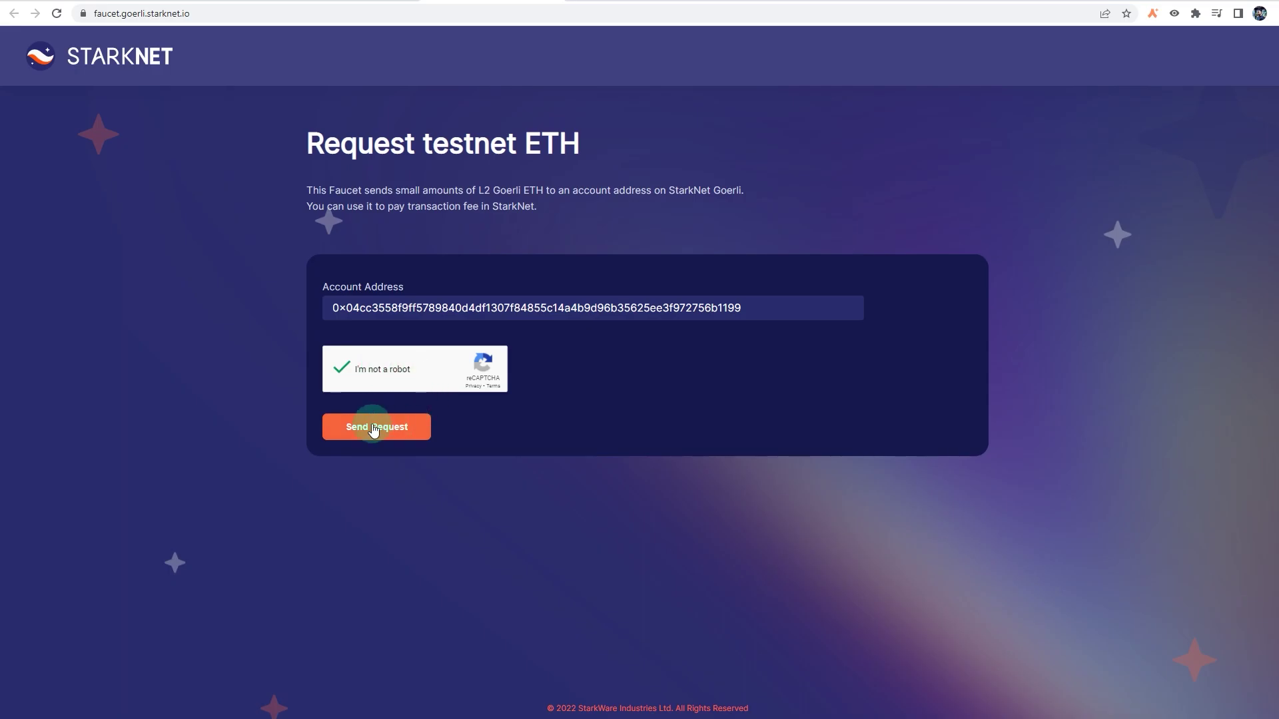
click(373, 427)
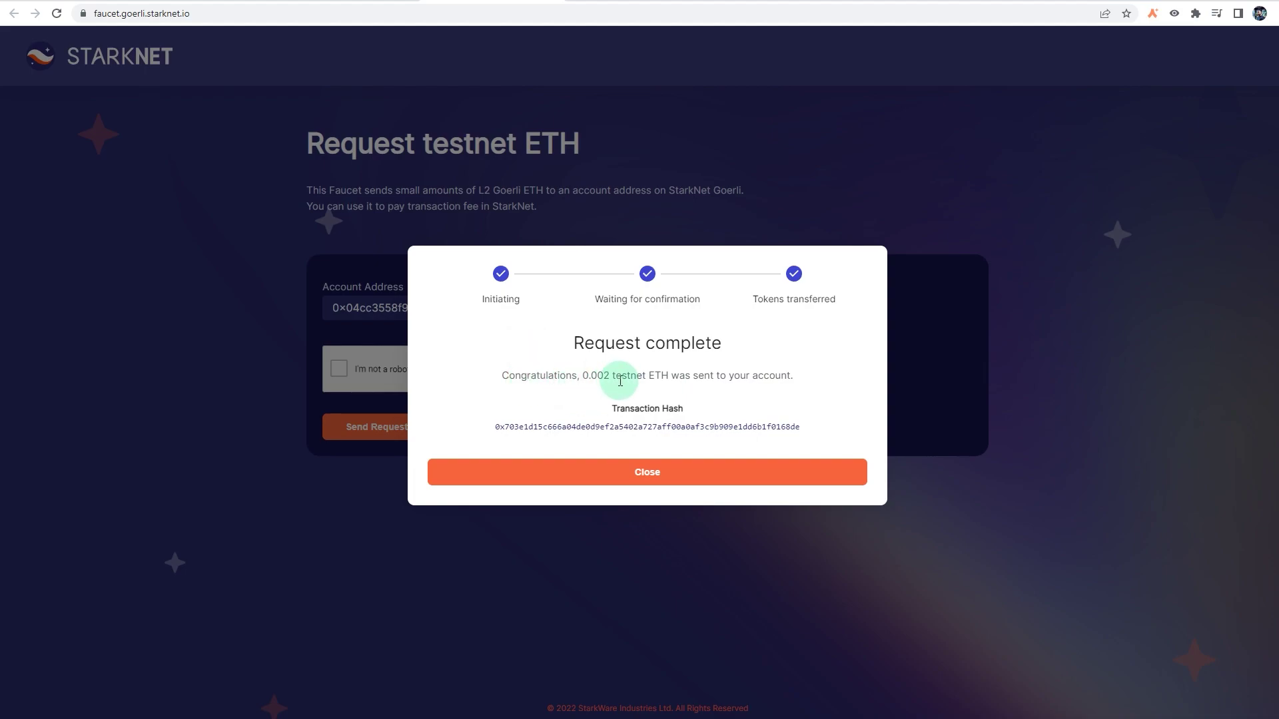
click(647, 475)
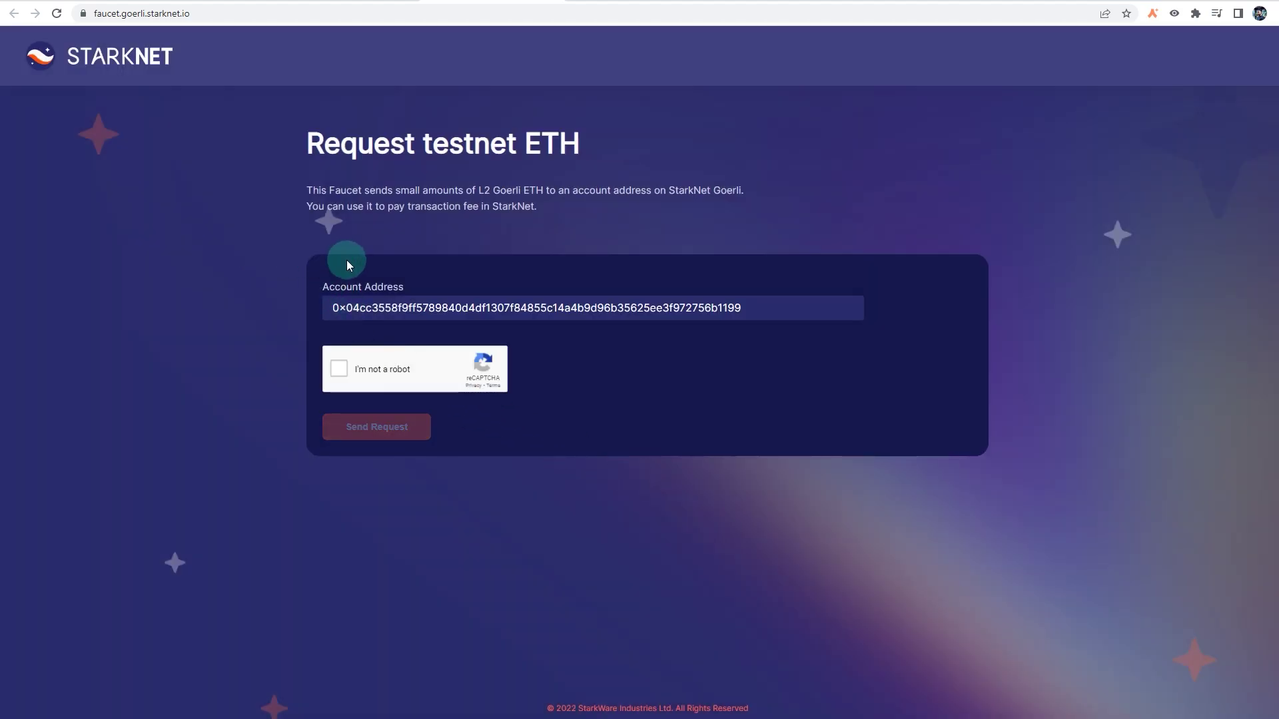
click(597, 2)
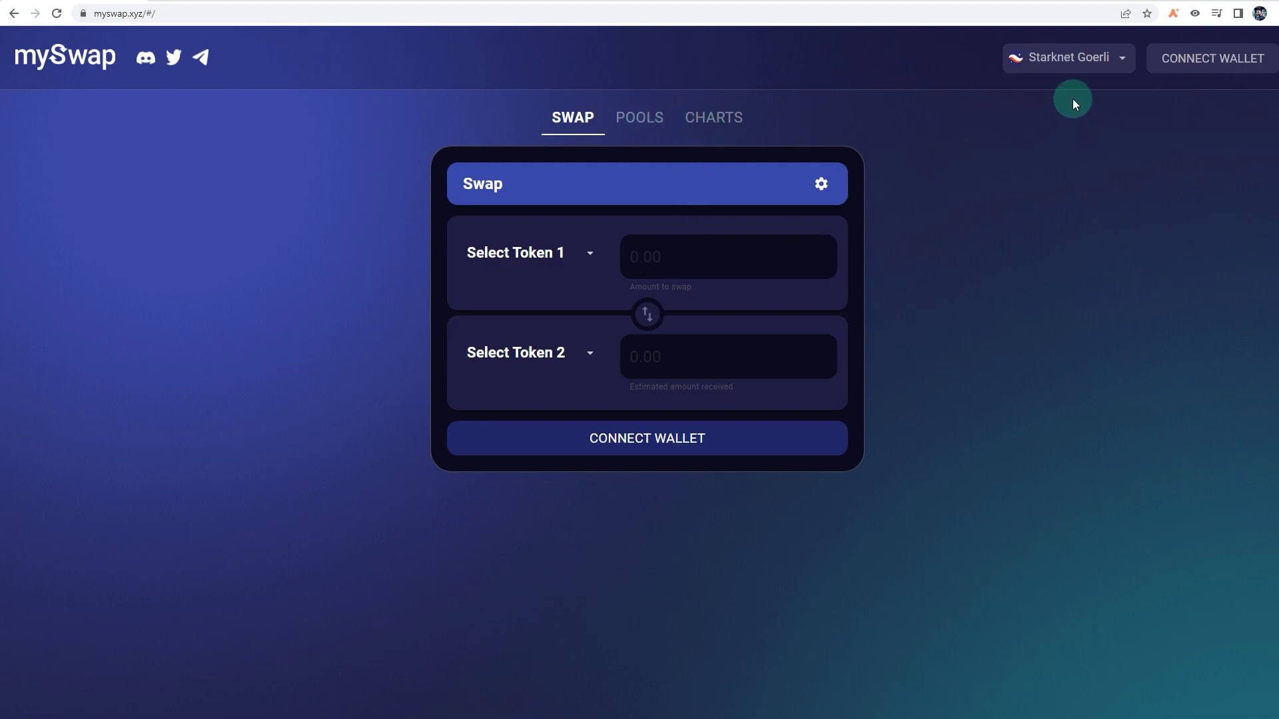
Show mySwap's network list to confirm Starknet Goerli.
click(1086, 60)
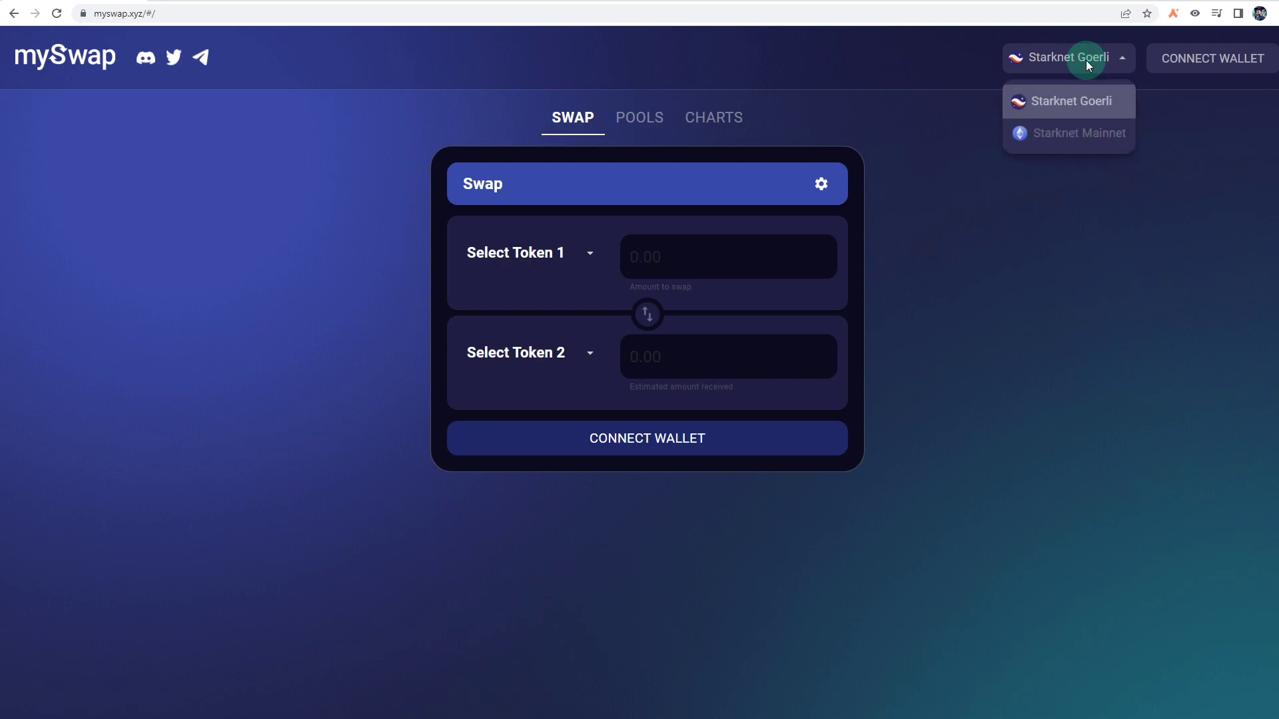
Keep Starknet Goerli and approve connecting Argent X to mySwap.
click(1077, 113)
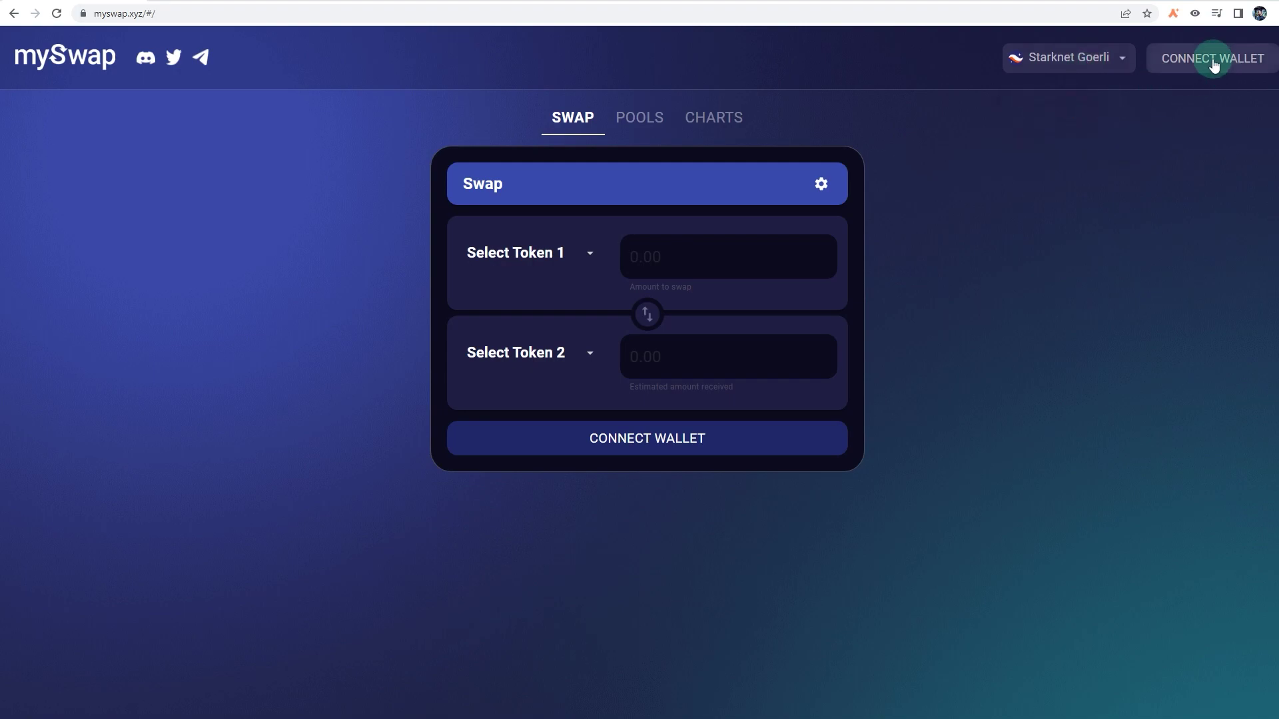
click(1209, 59)
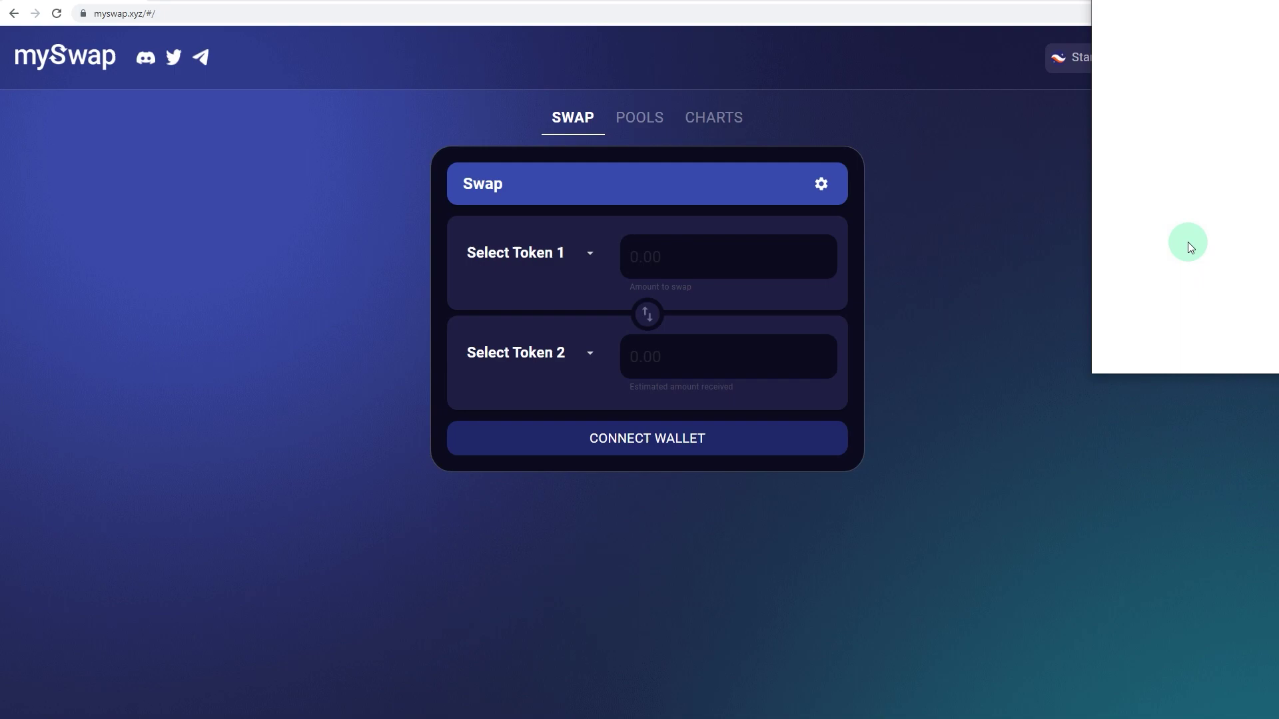
click(1245, 185)
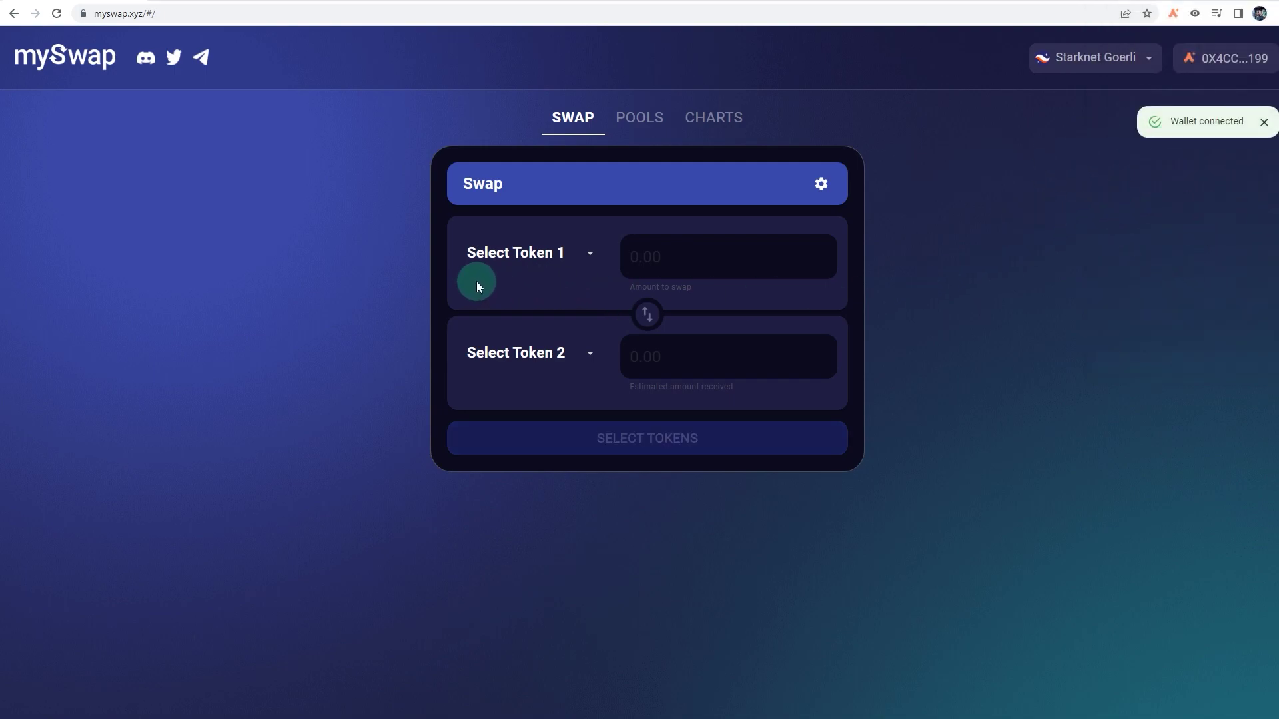
Browse mySwap's token lists and check the wallet's ETH and TEST balances.
click(530, 274)
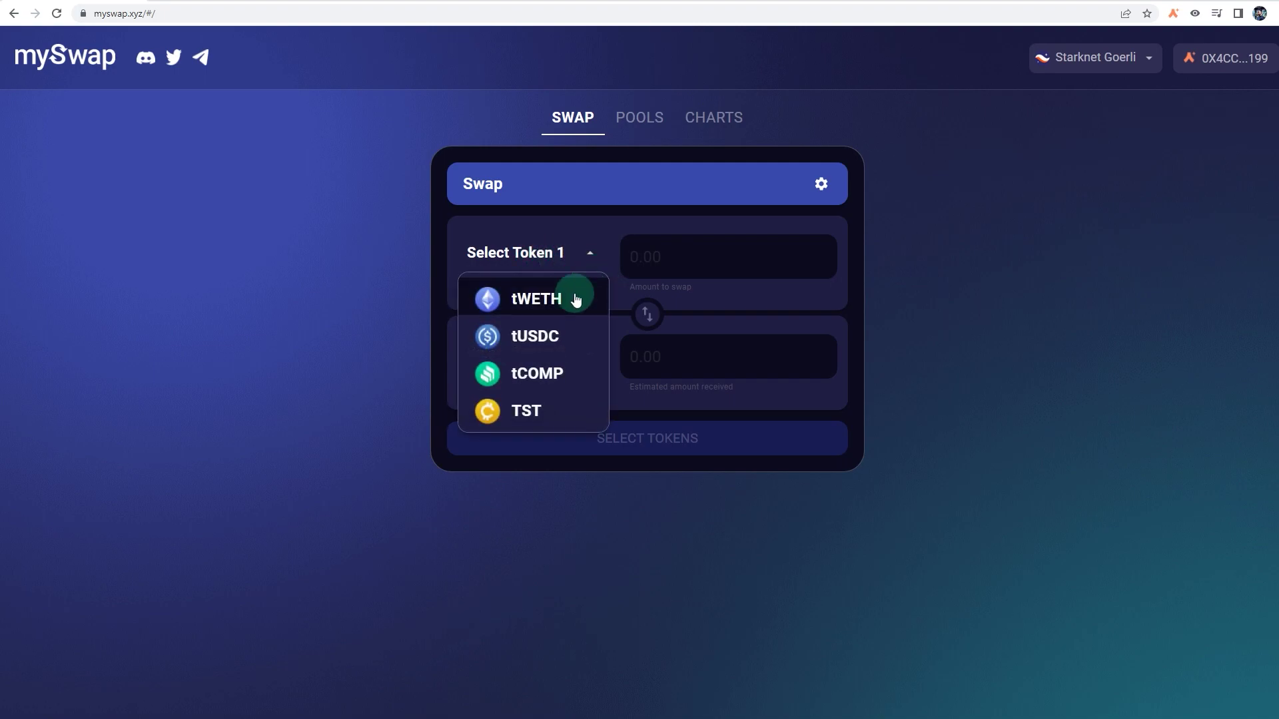
click(1007, 286)
click(1171, 15)
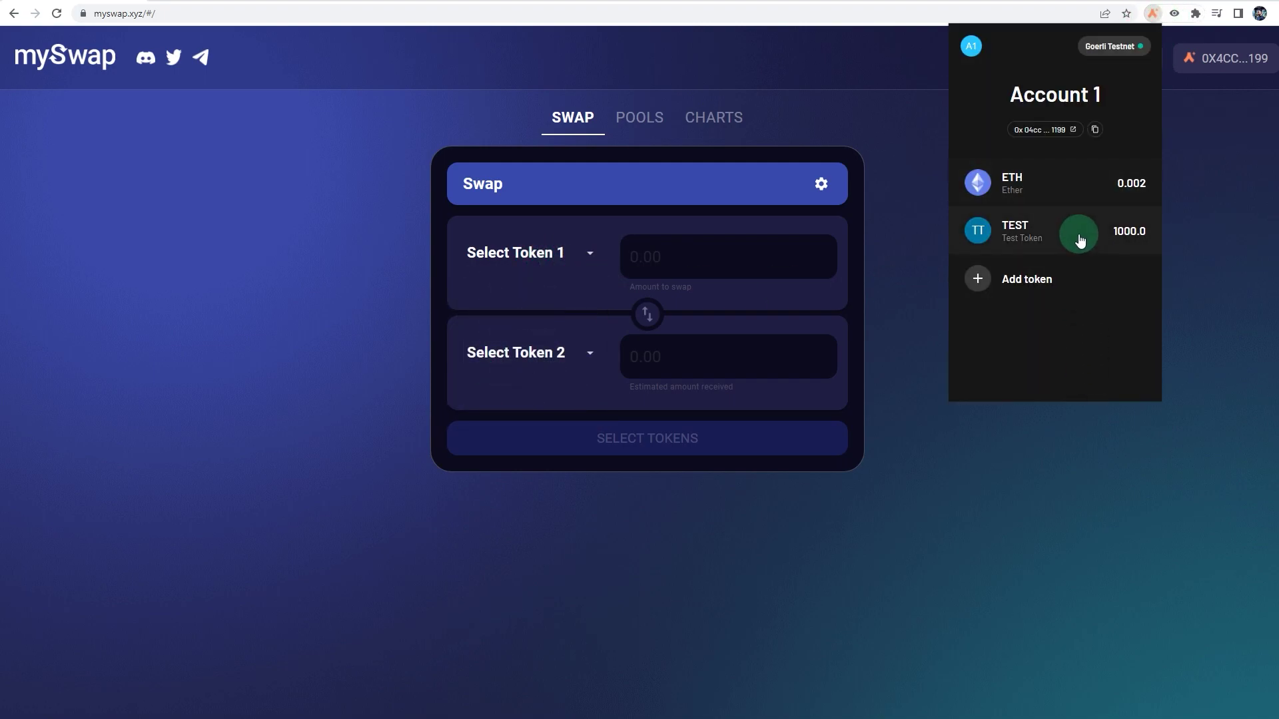
click(509, 553)
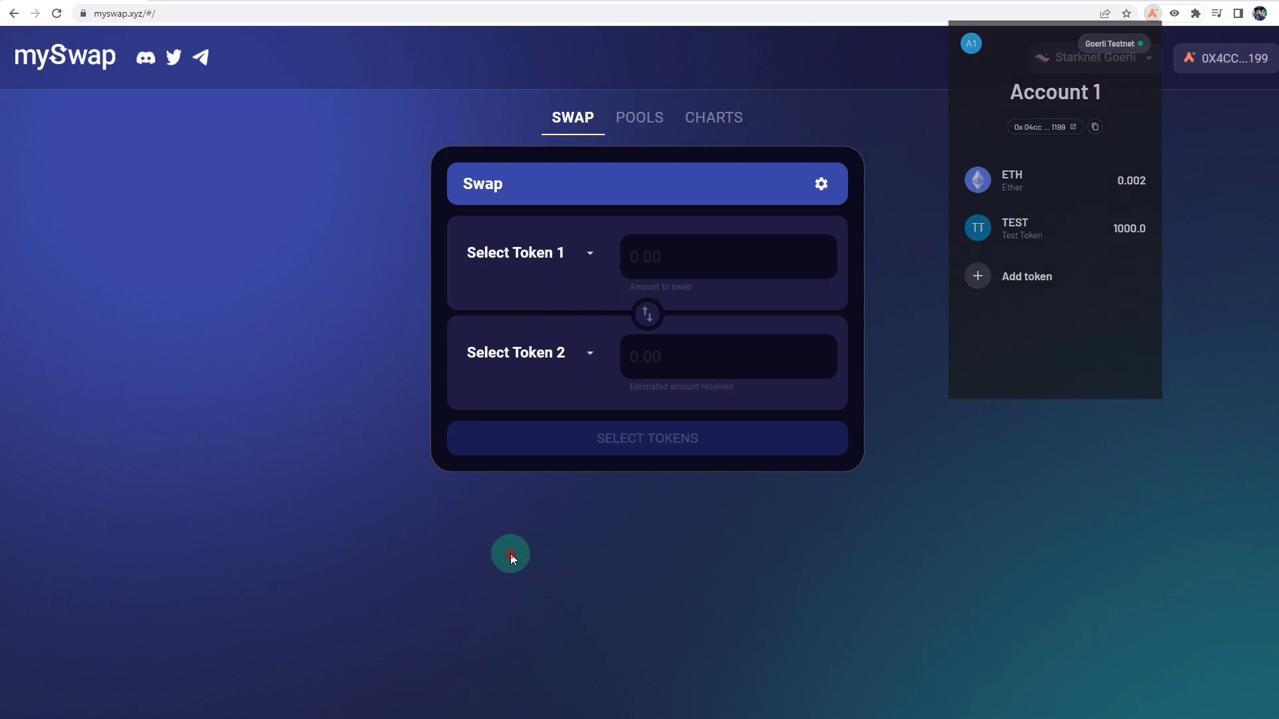
click(528, 349)
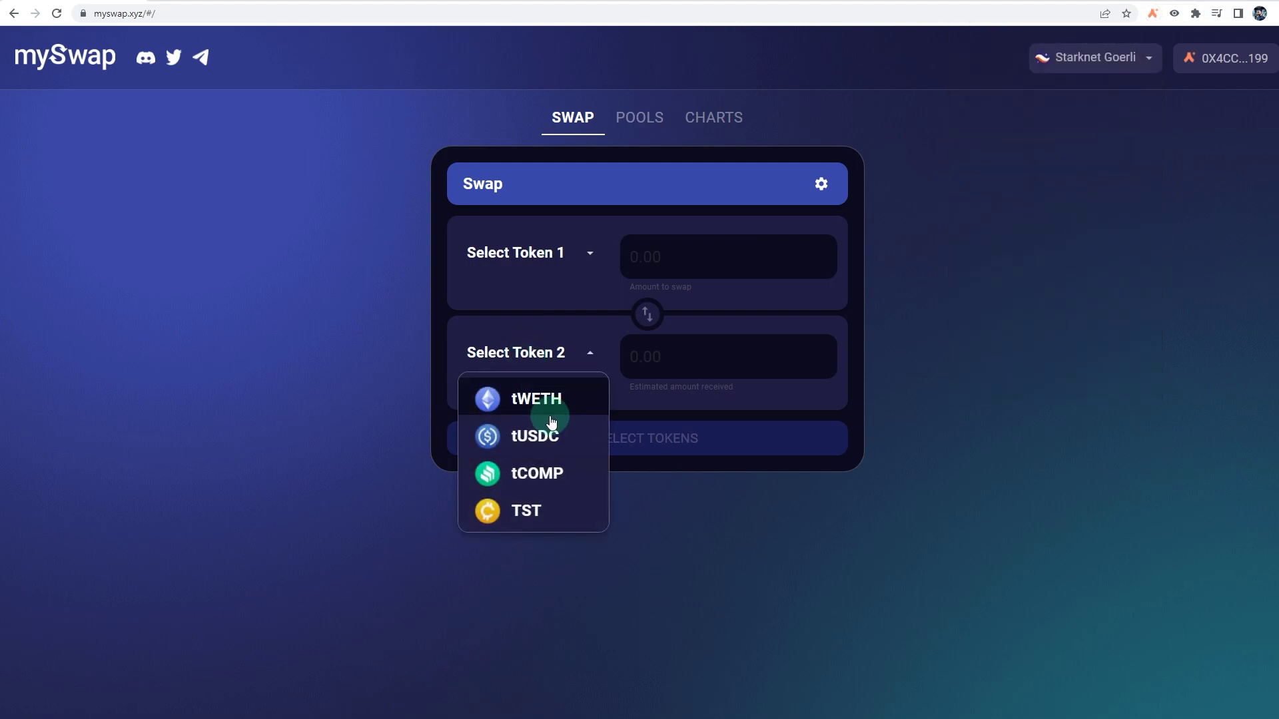
Set up a 50 TST to tWETH swap and submit it.
click(523, 512)
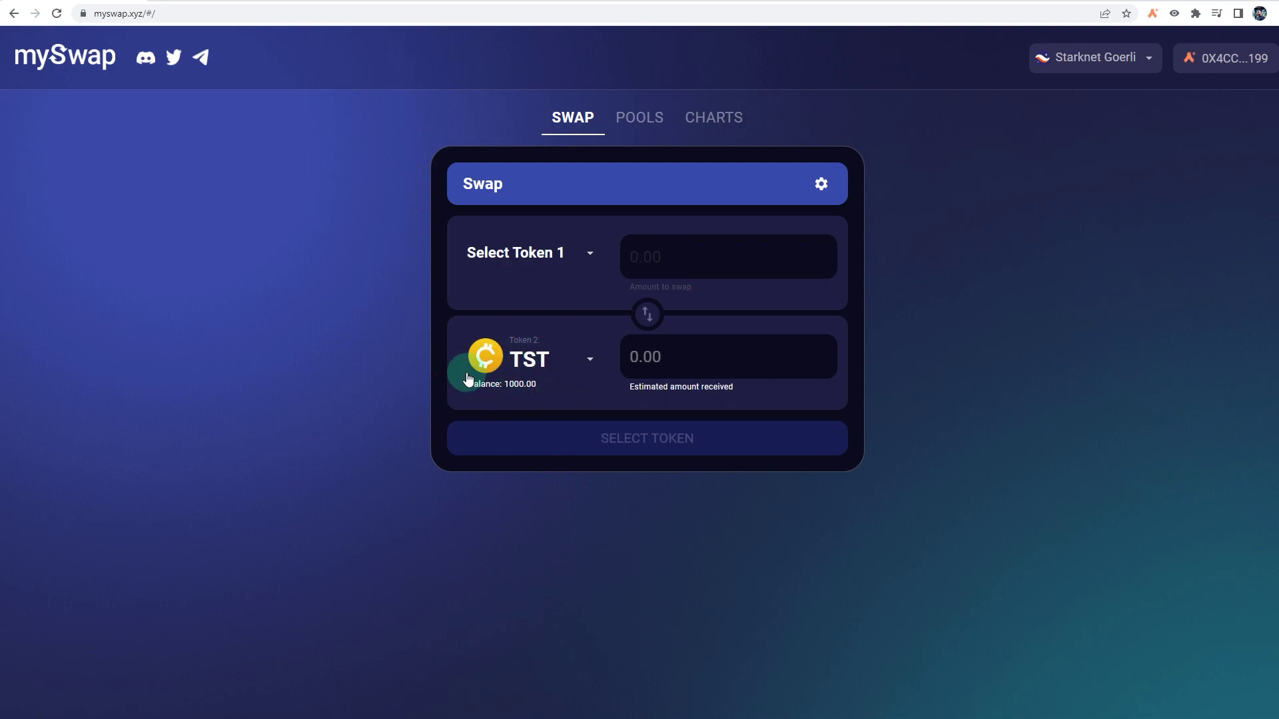
click(646, 316)
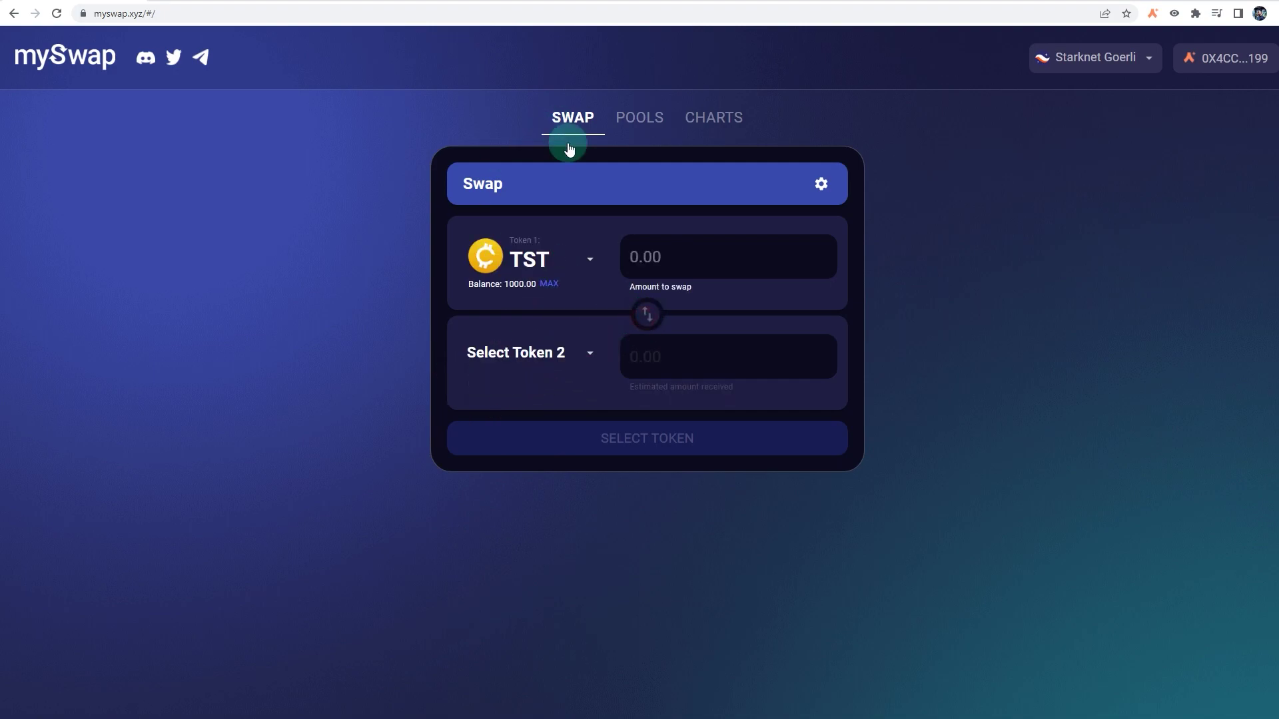
click(560, 353)
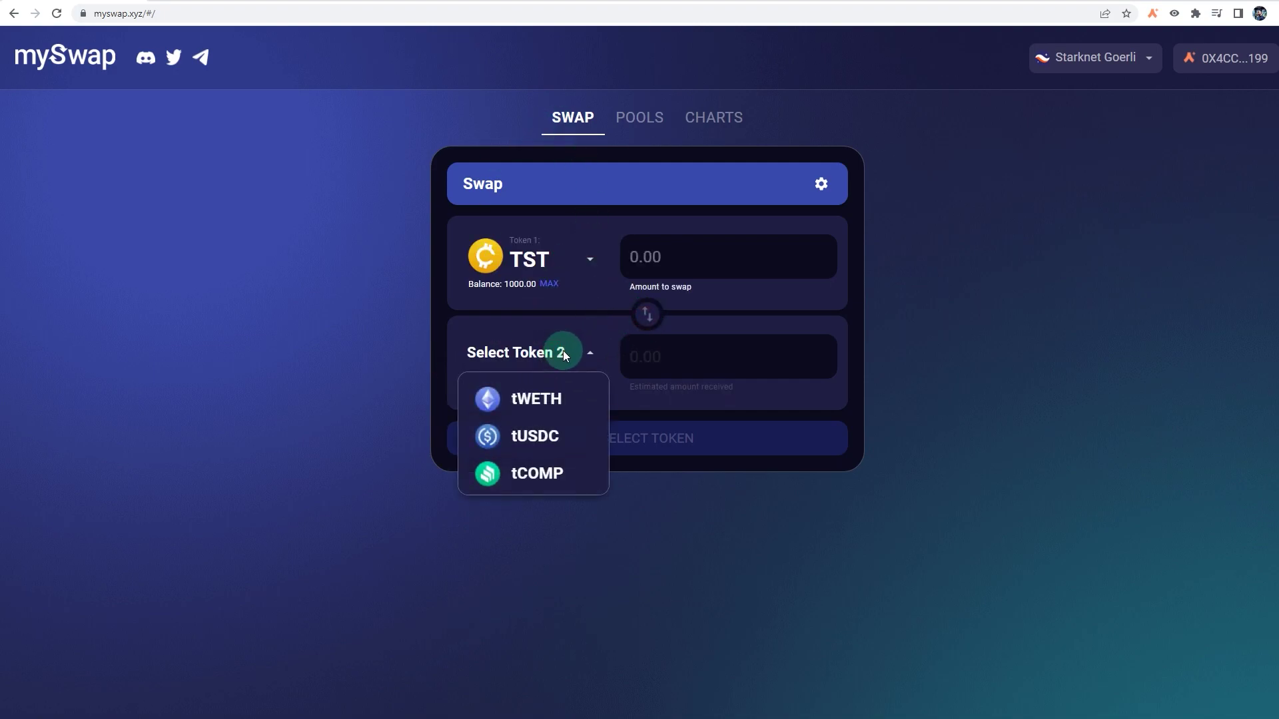
click(523, 402)
click(673, 268)
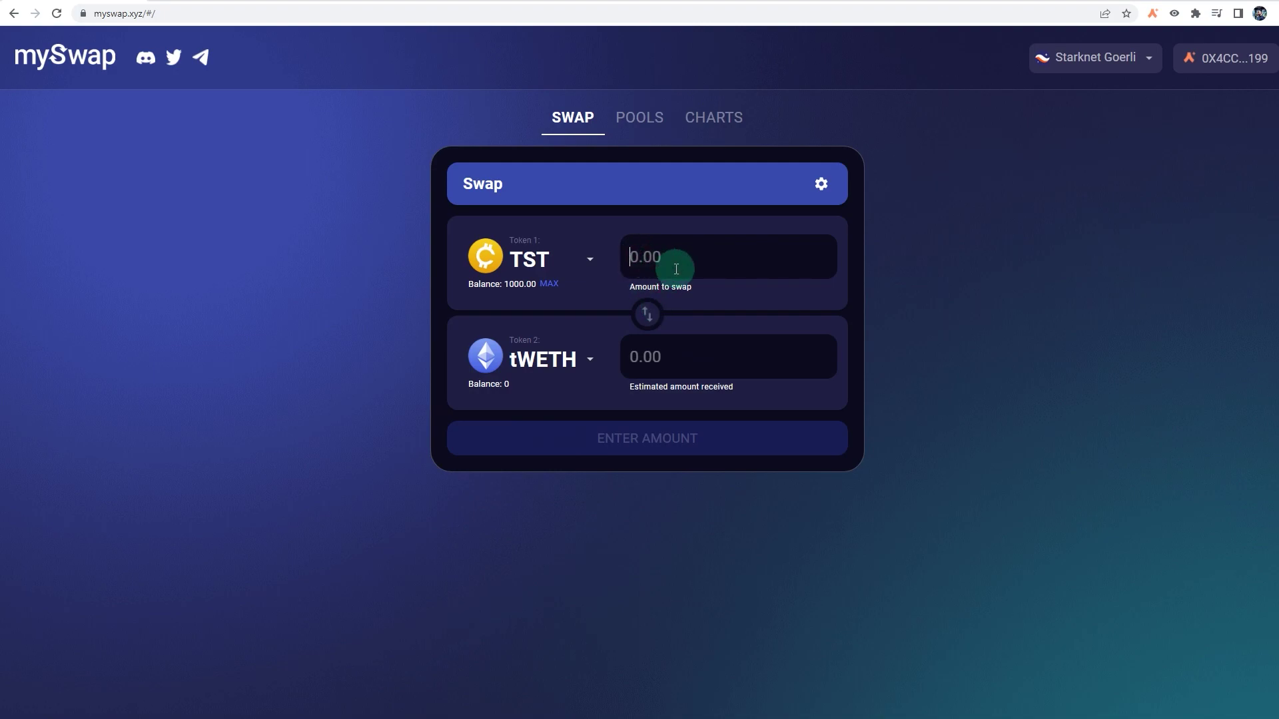
text(50)
click(272, 437)
click(600, 523)
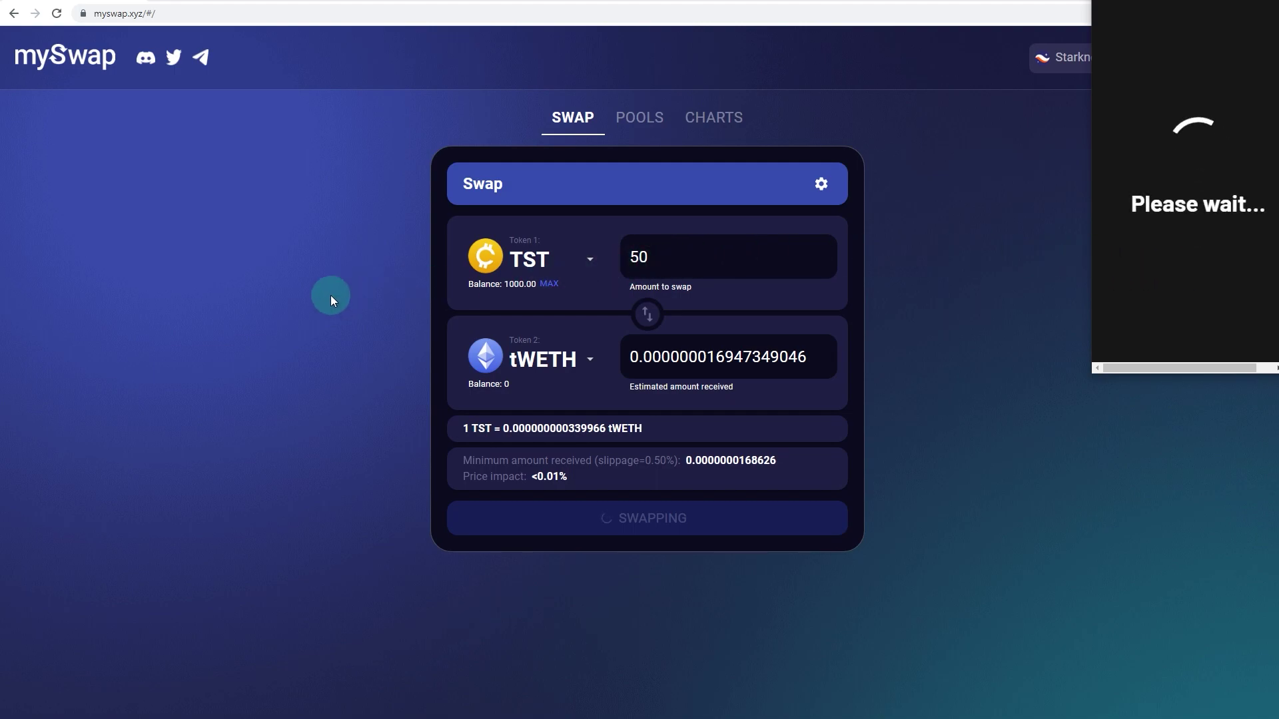
Add tWETH to the wallet and review the swap's Transaction History status.
click(610, 517)
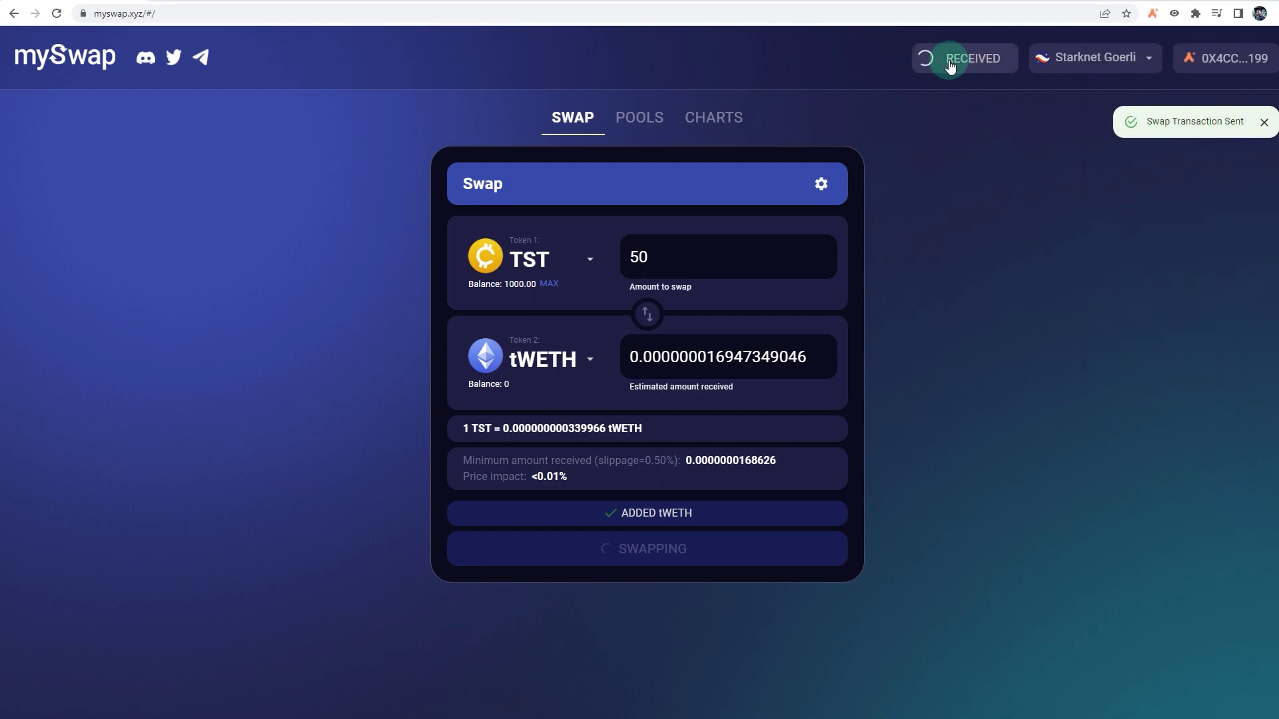
click(950, 64)
click(650, 414)
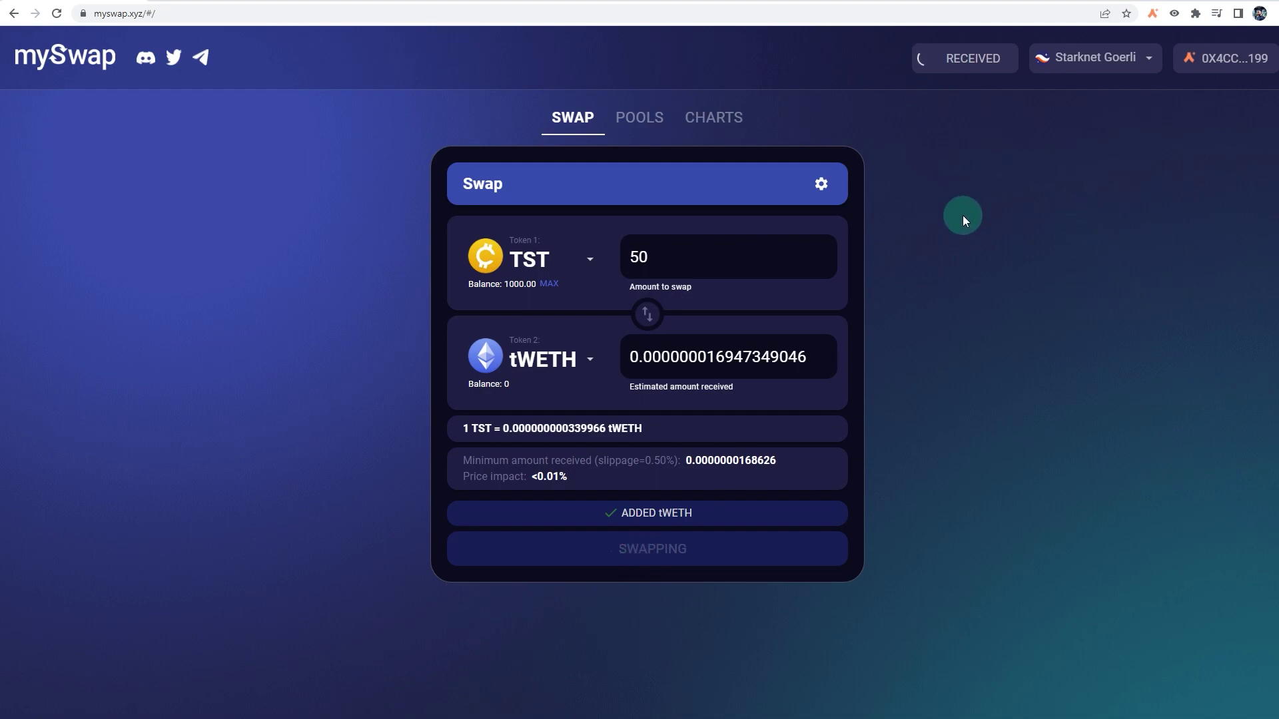
Show mySwap's Pools page and close the Select Token 1 list without choosing a token.
click(646, 126)
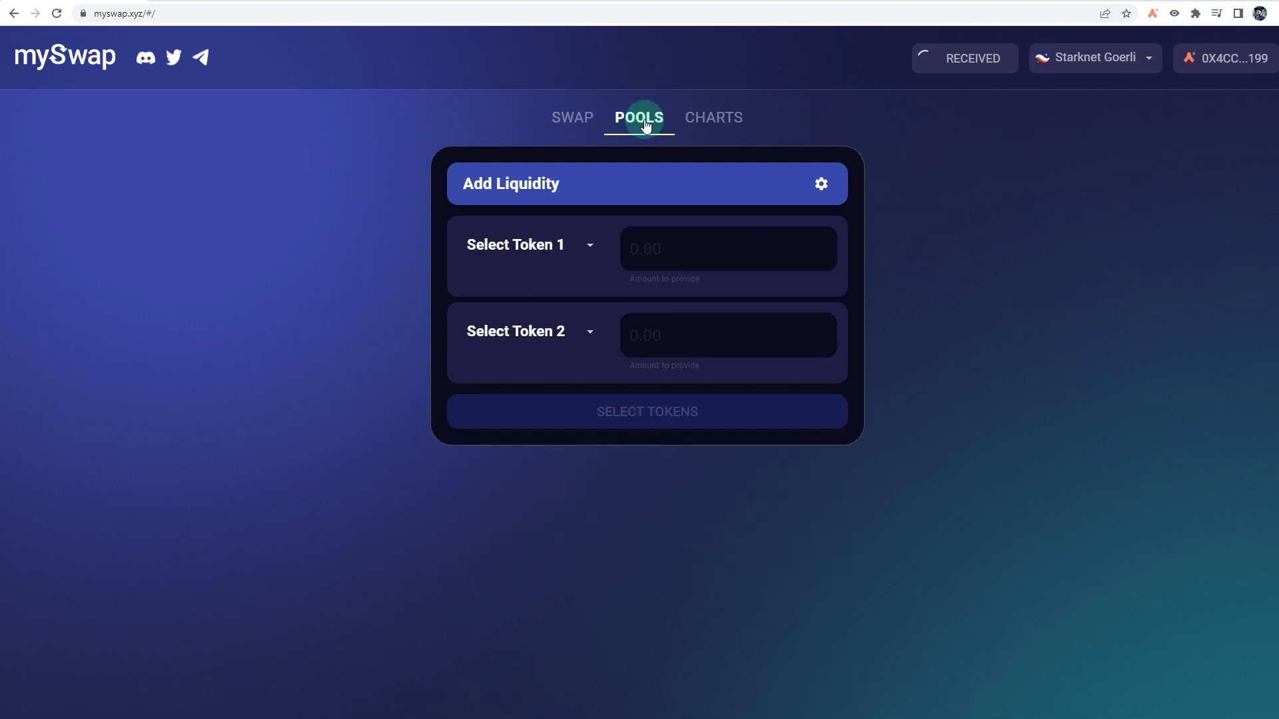
click(569, 246)
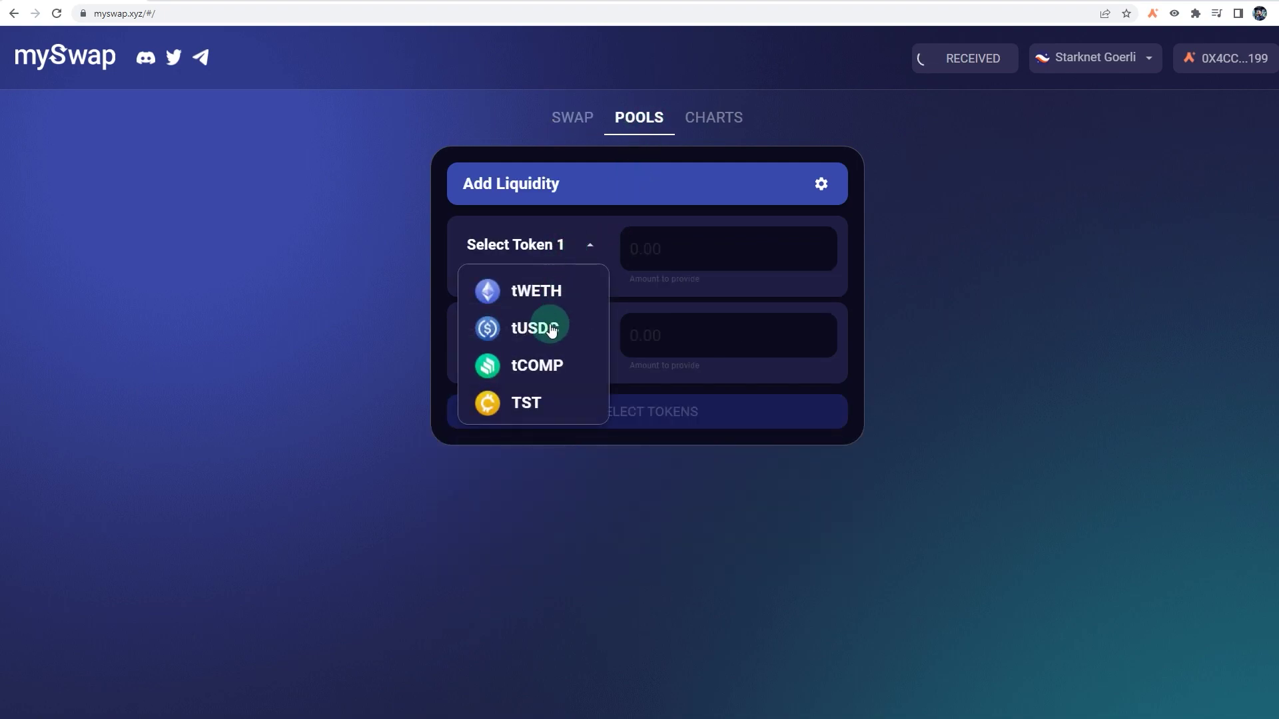
click(661, 453)
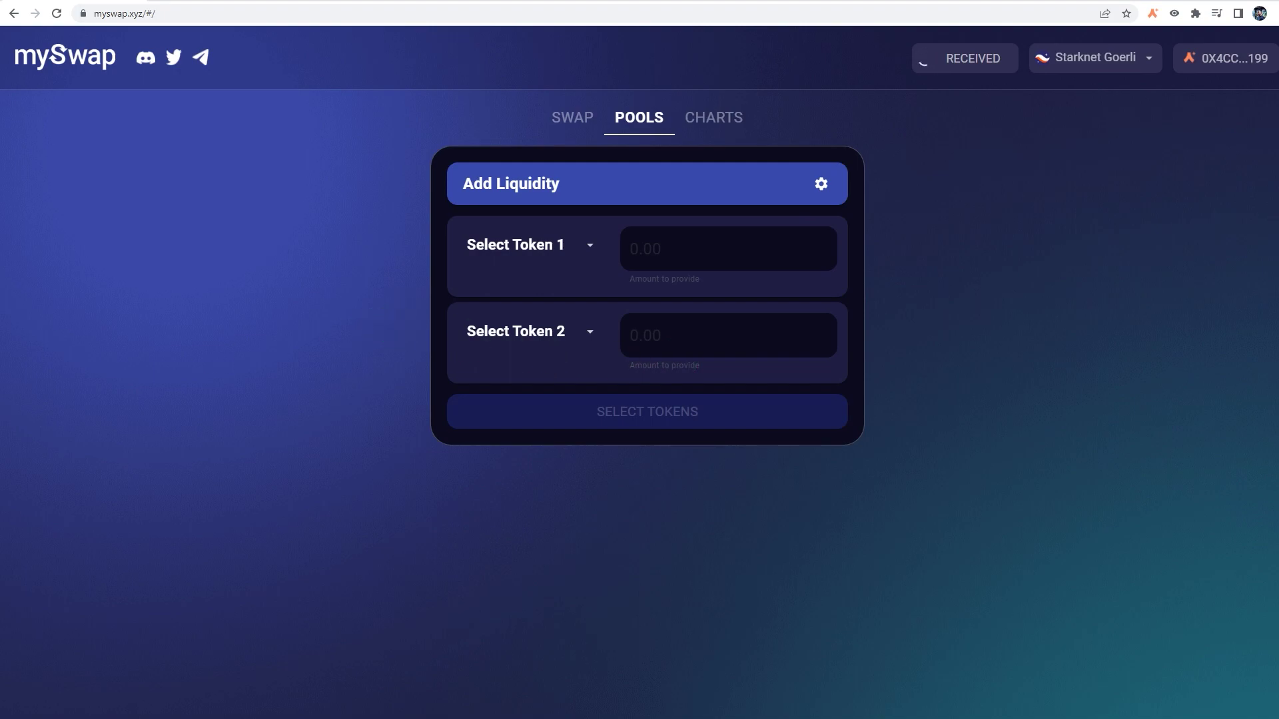
Load the pasted JediSwap testnet swap URL and approve connecting the Argent X wallet.
click(337, 14)
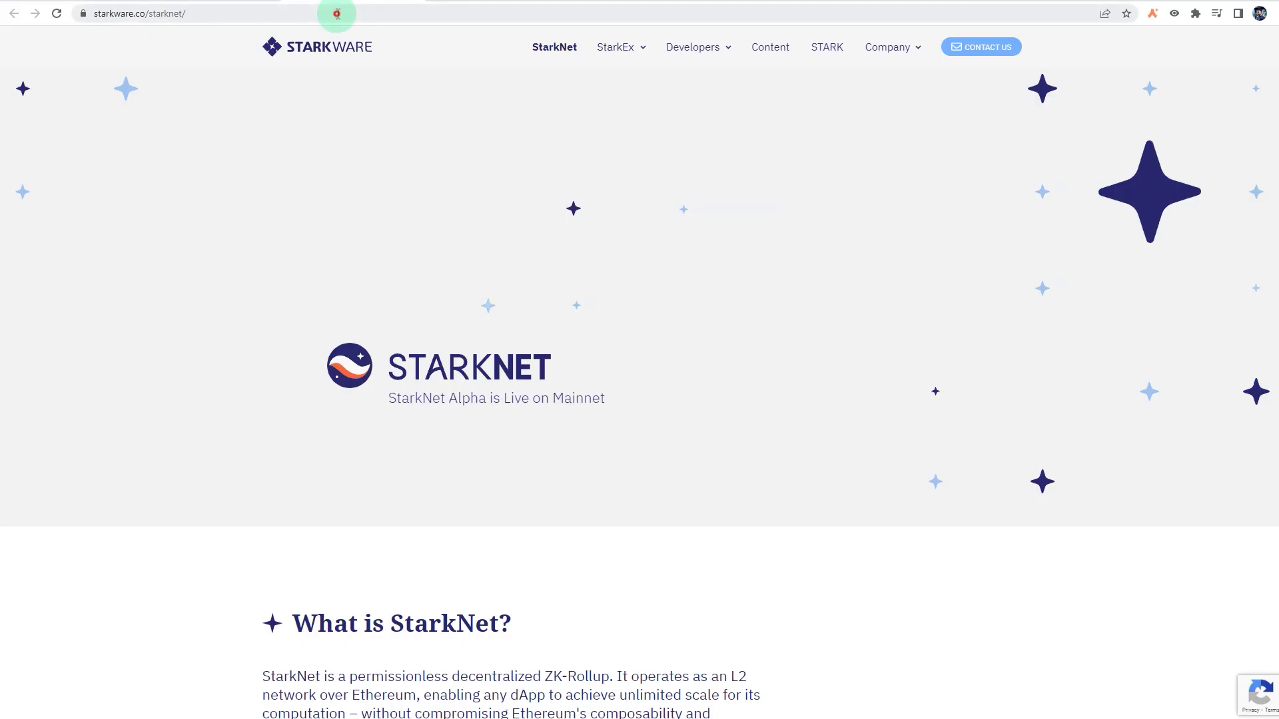
text(https://app.testnet.jediswap.xyz/#/swap)
key(Return)
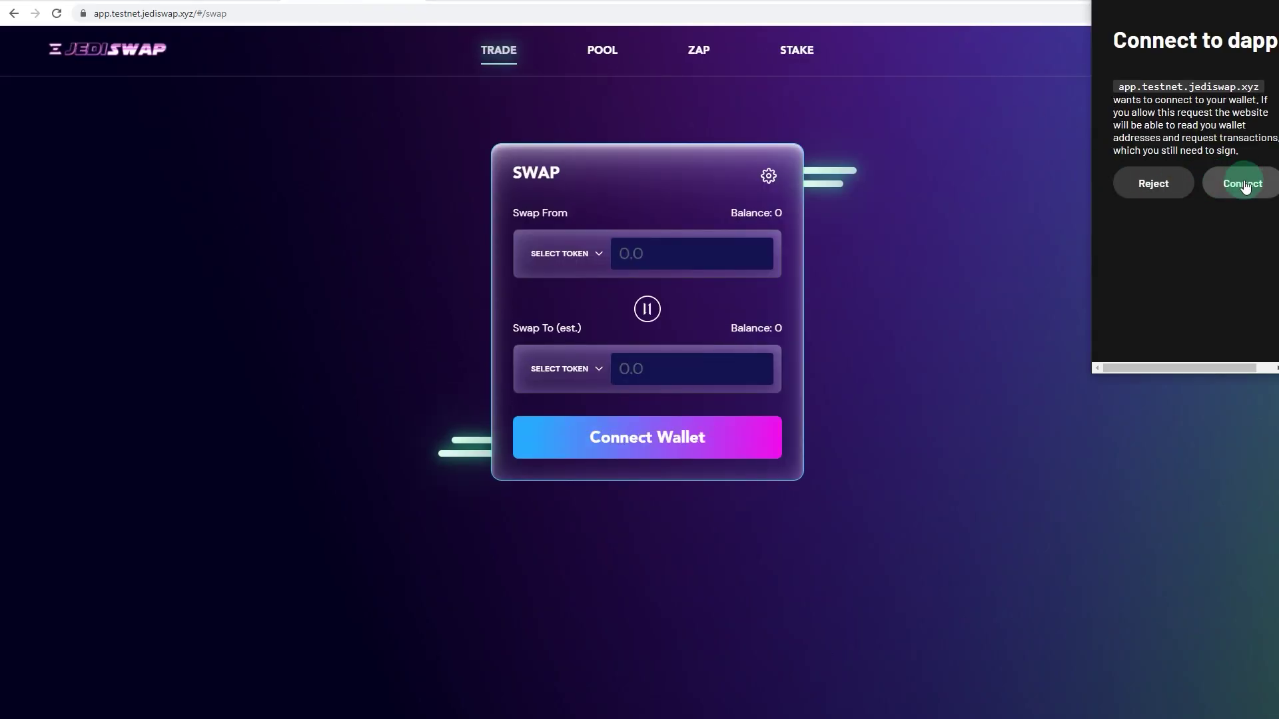
click(1243, 187)
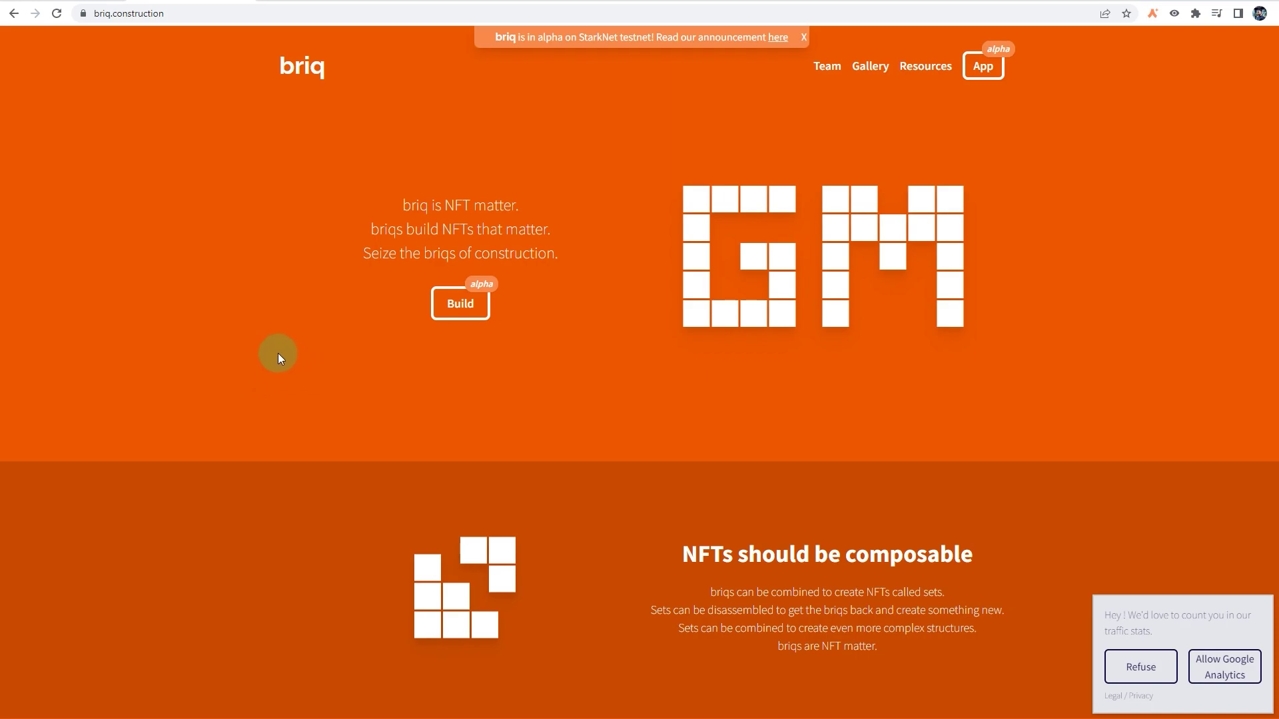
Open the briq builder, request the 1000 free briqs, and sign the minting transaction in Argent X.
click(983, 66)
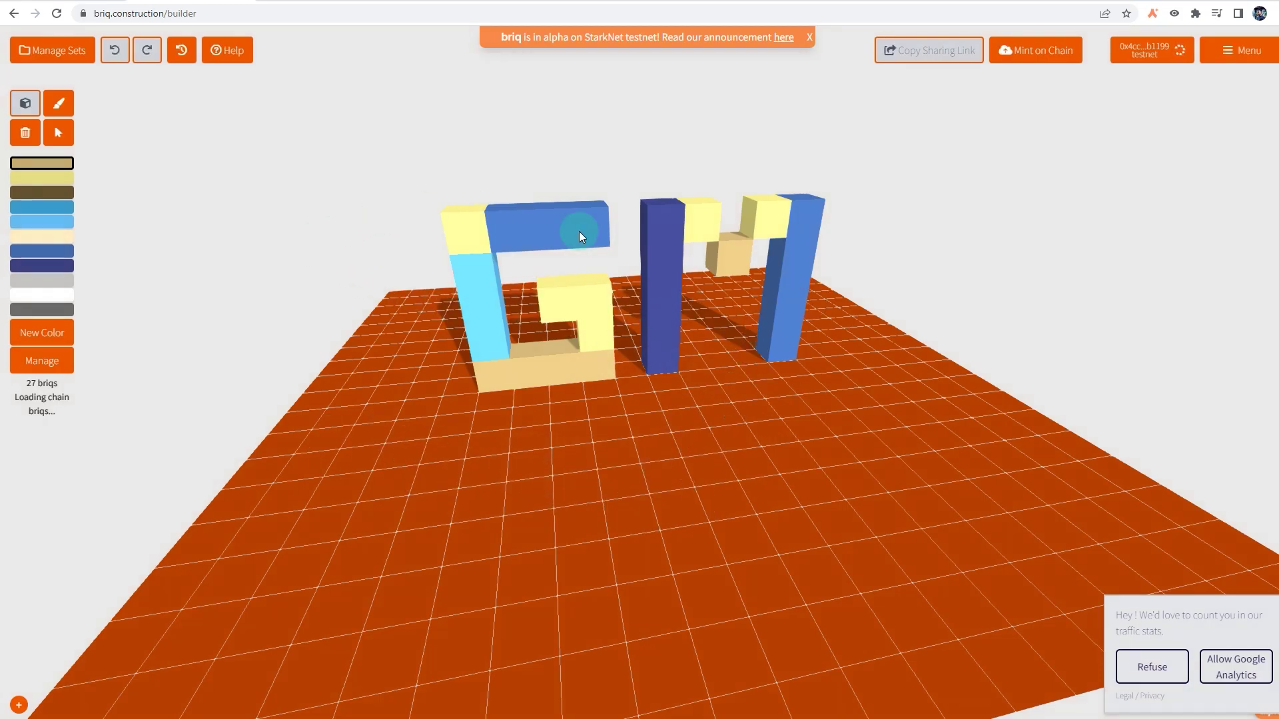
scroll(880, 425, down, 3)
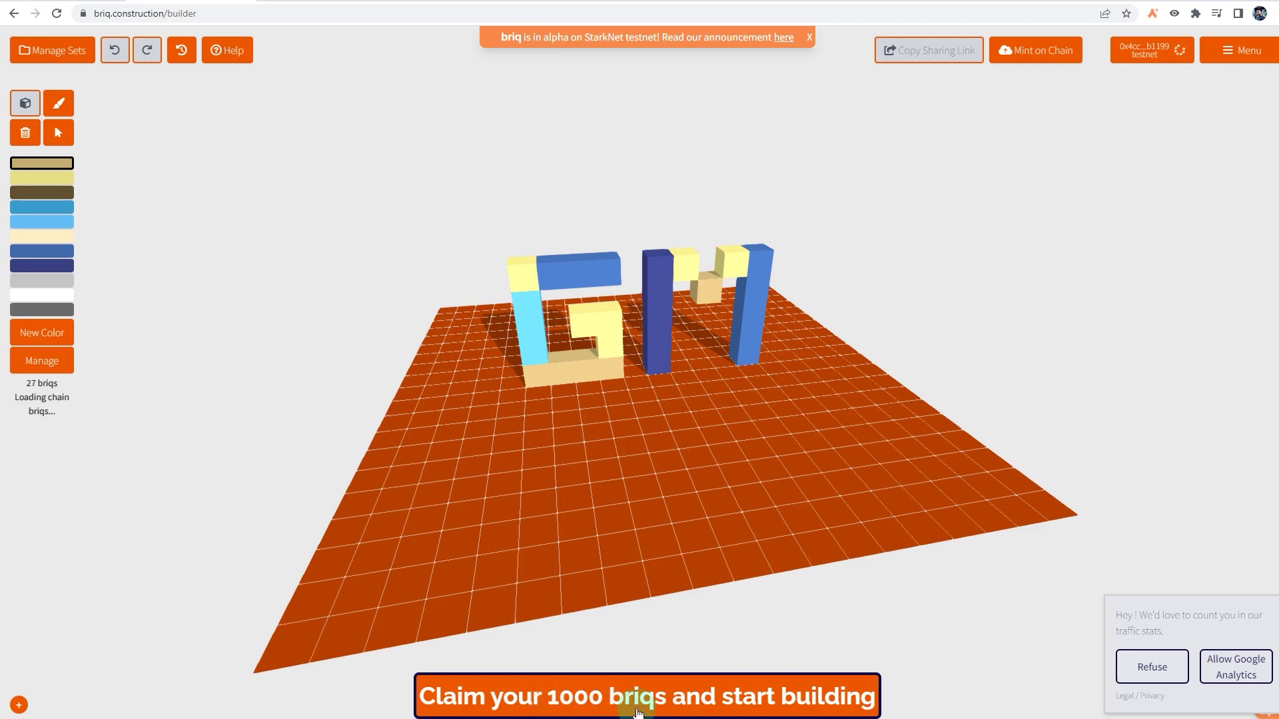
click(640, 687)
click(637, 419)
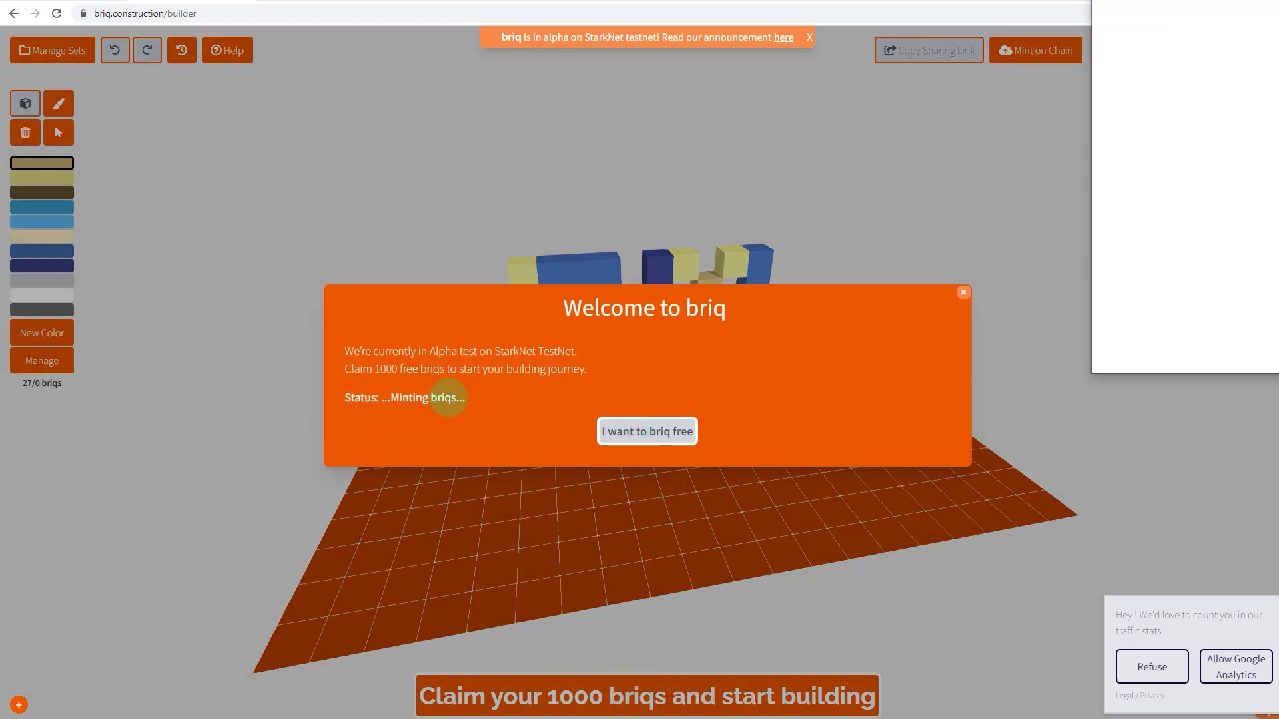
click(1239, 305)
click(1237, 308)
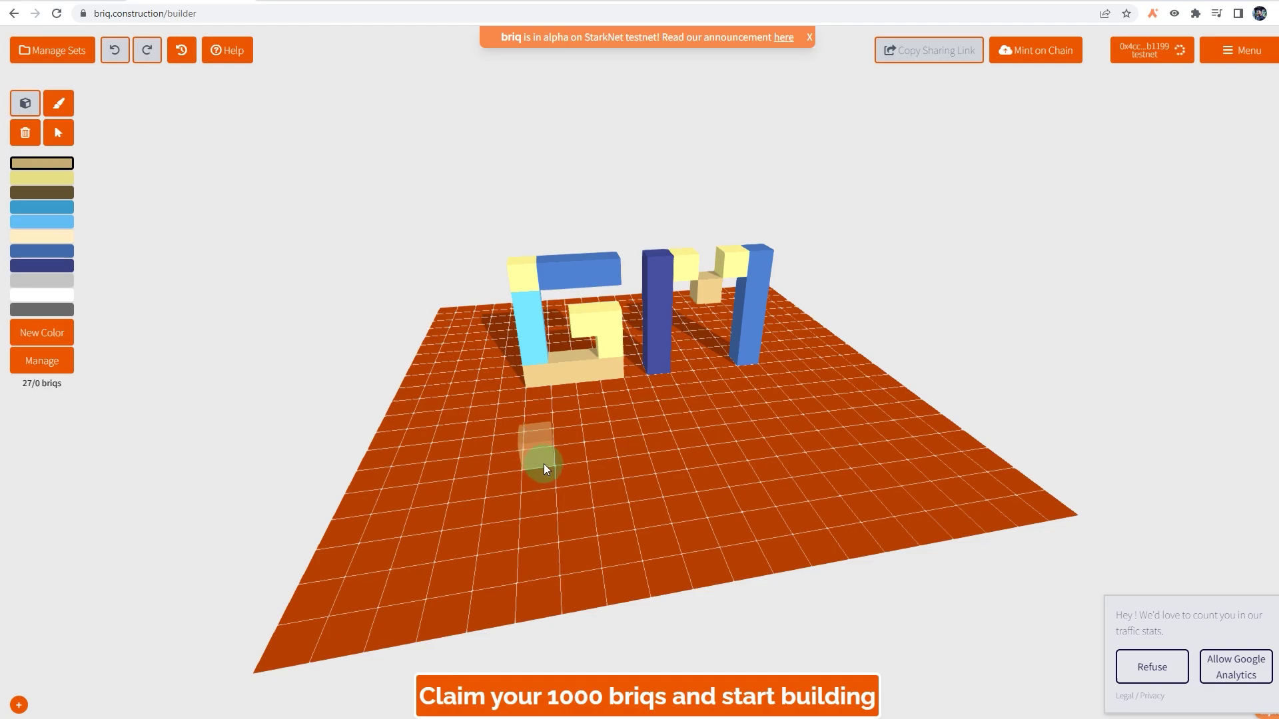
Choose dark brown and place eleven floor bricks in front of the GM build, then orbit the view.
click(42, 192)
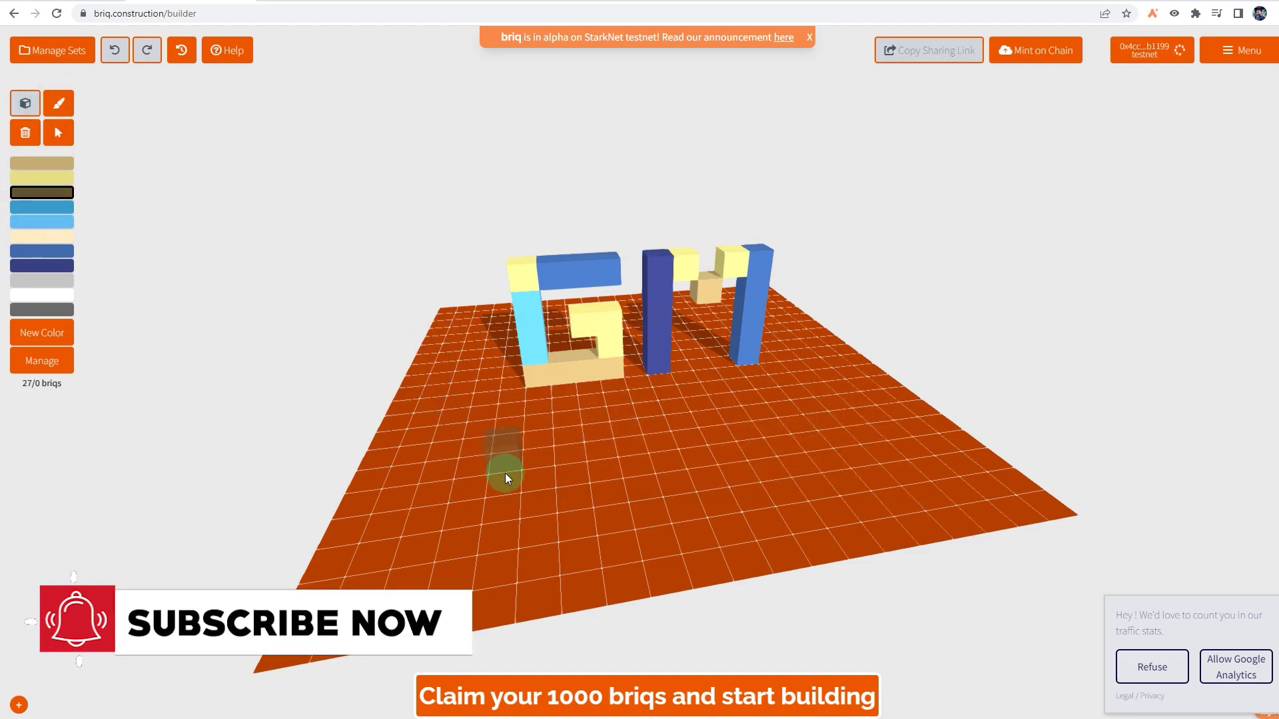
click(498, 438)
click(498, 425)
click(483, 414)
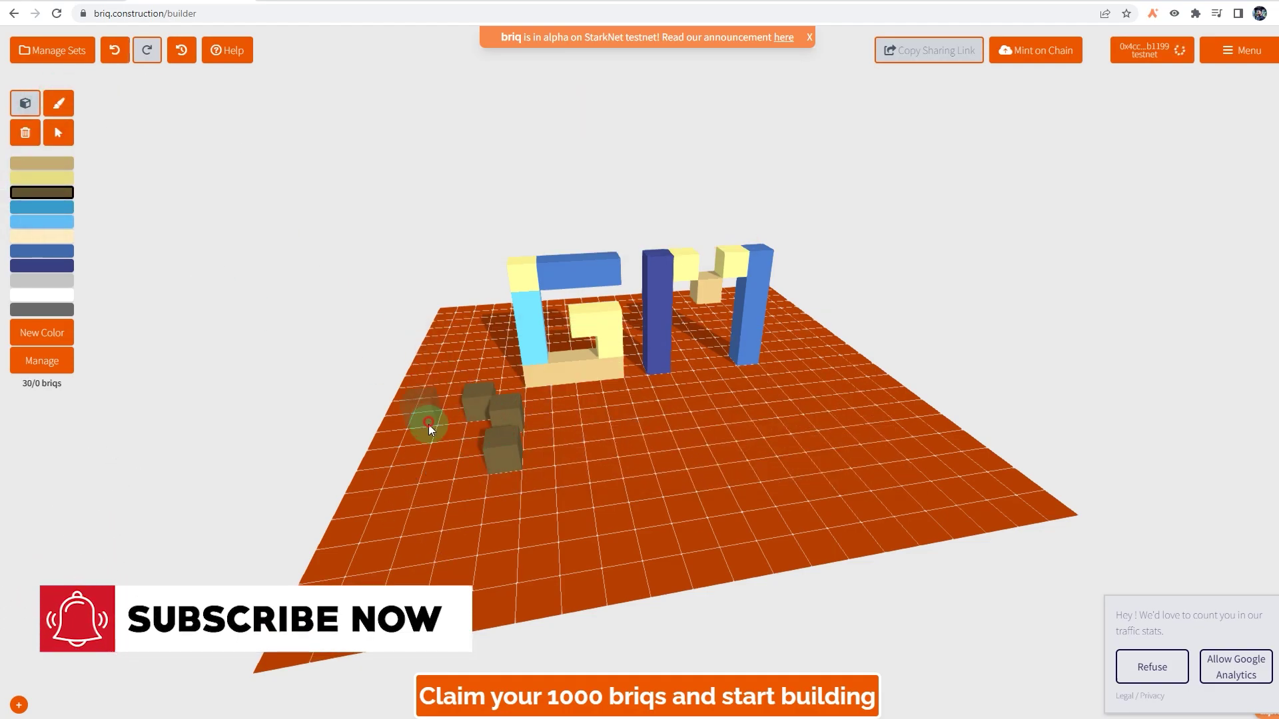
click(429, 425)
click(437, 466)
click(633, 467)
click(857, 427)
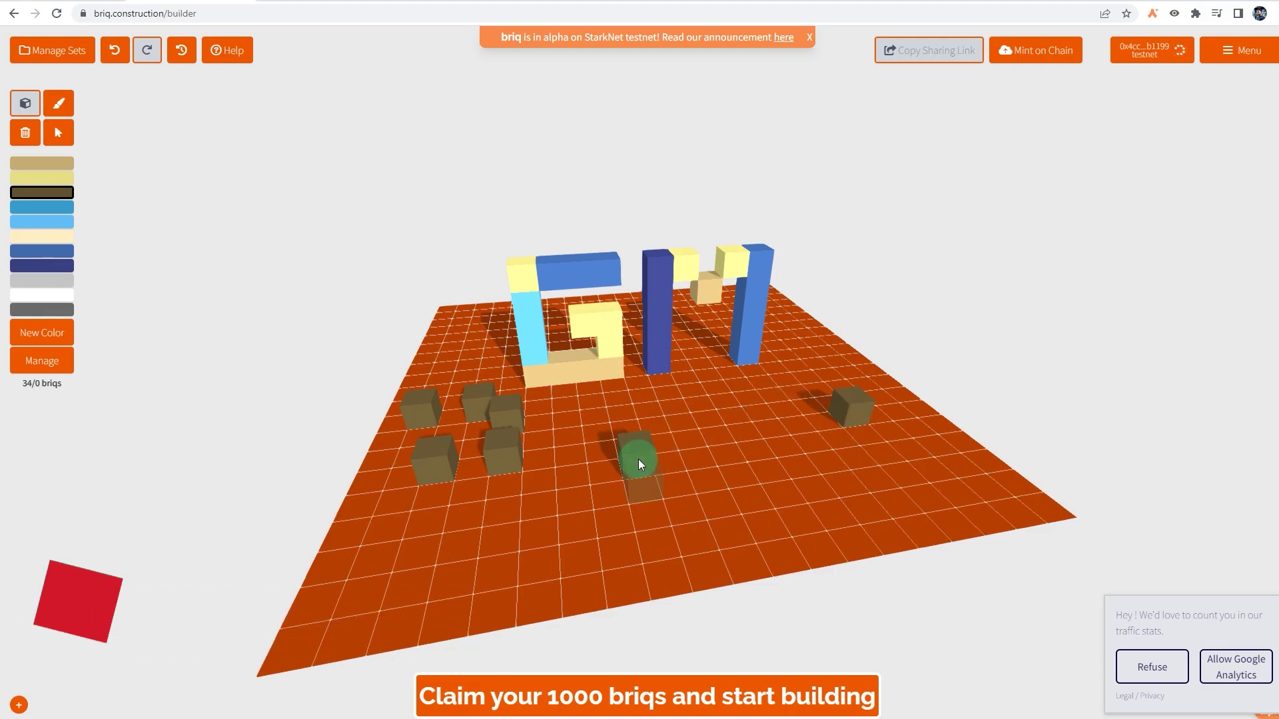
click(547, 441)
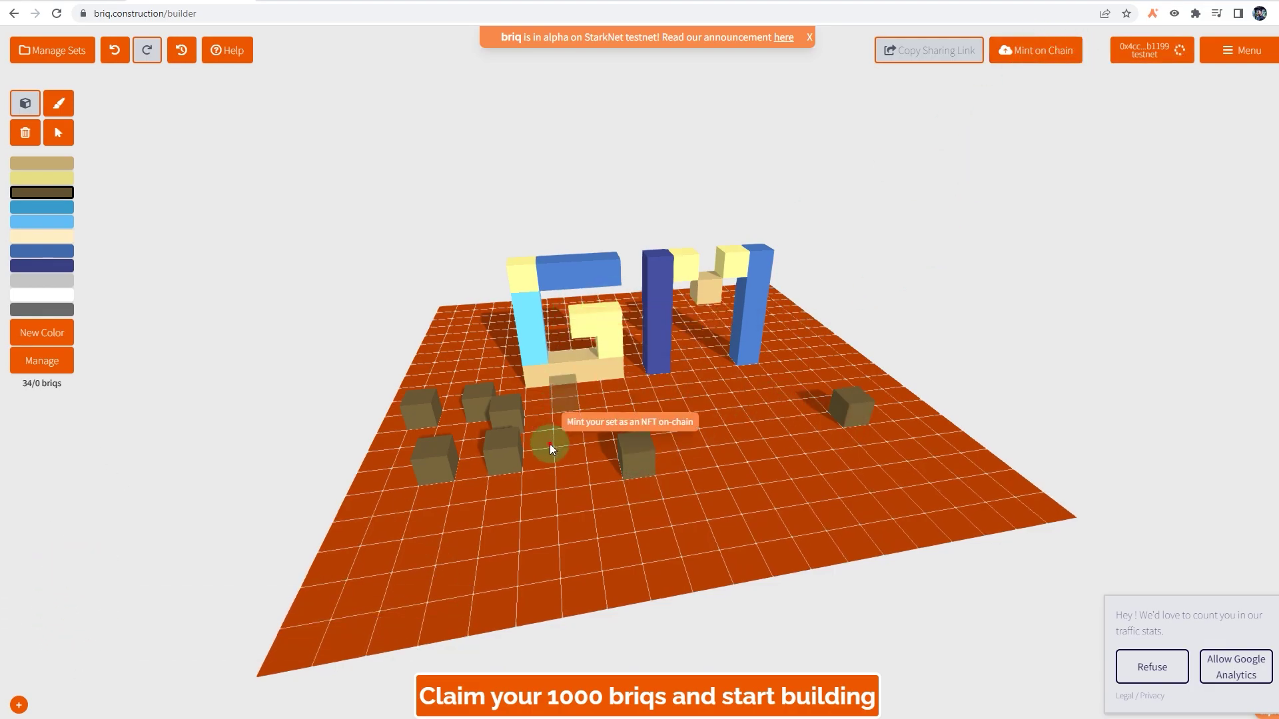
click(611, 490)
click(805, 496)
drag(805, 496, 626, 400)
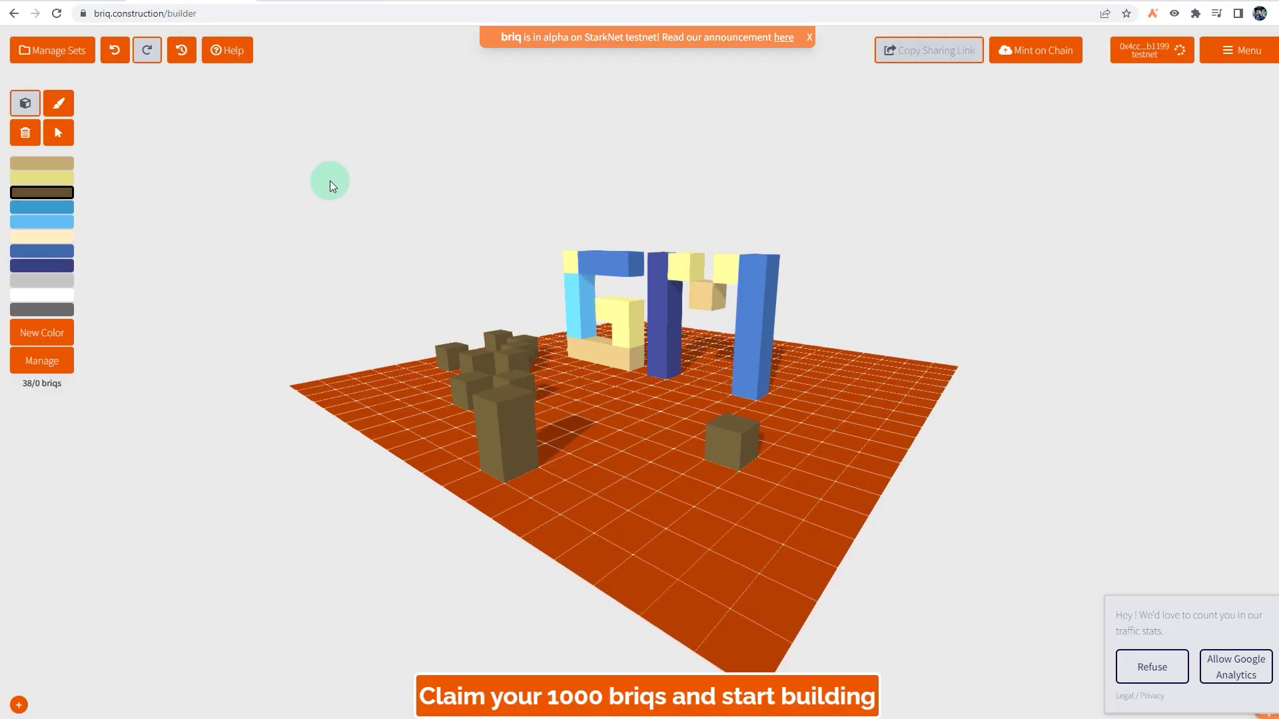
click(1040, 56)
click(965, 124)
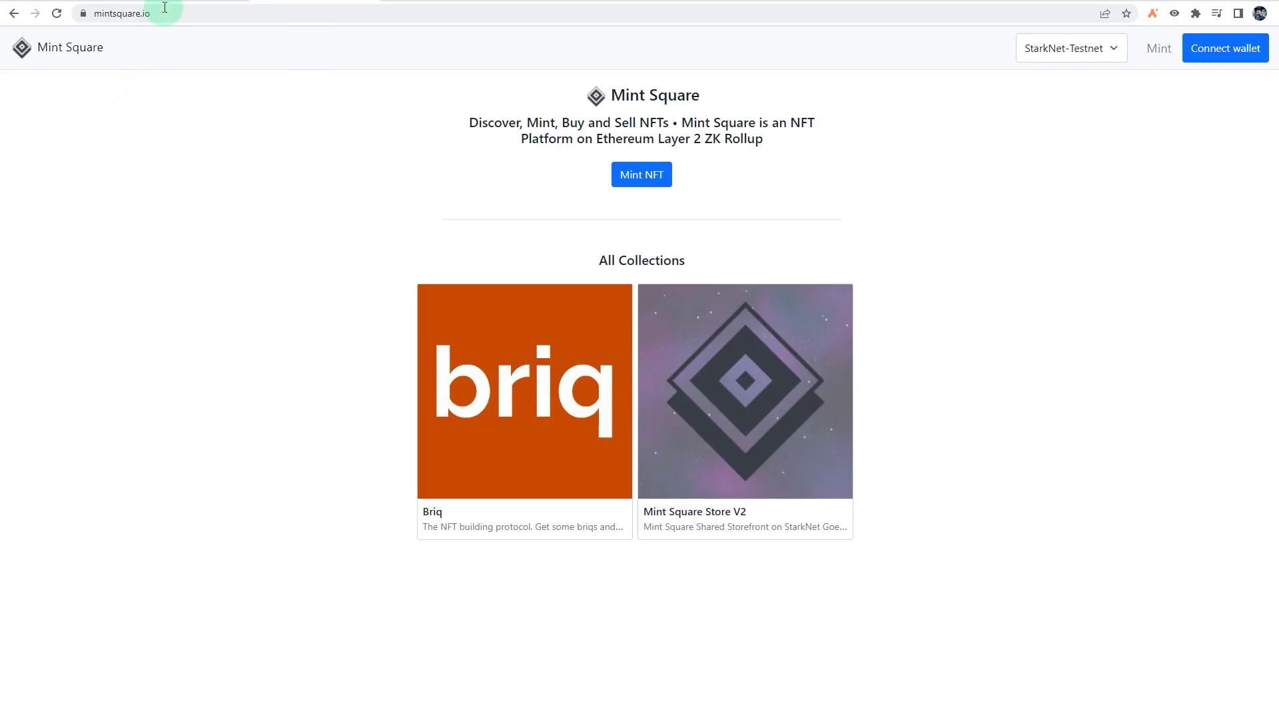
click(331, 229)
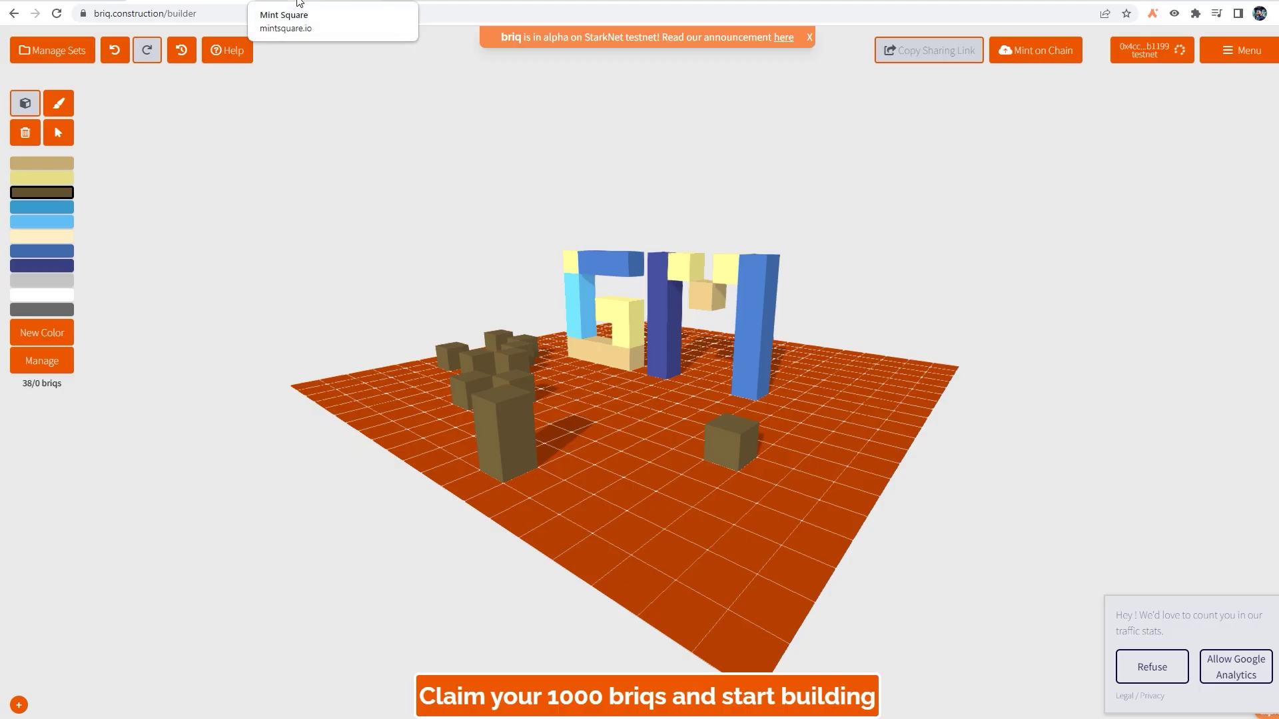
Click in the briq builder scene while the claimed briqs sync to the wallet.
click(523, 458)
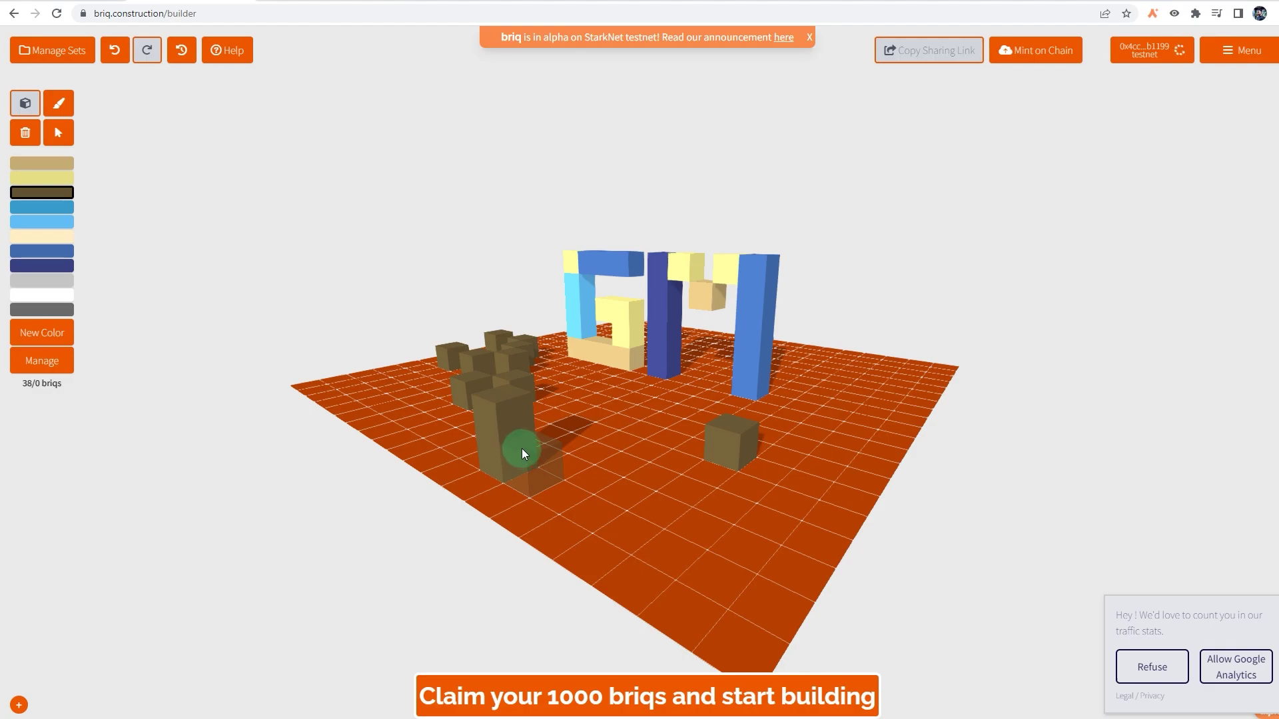